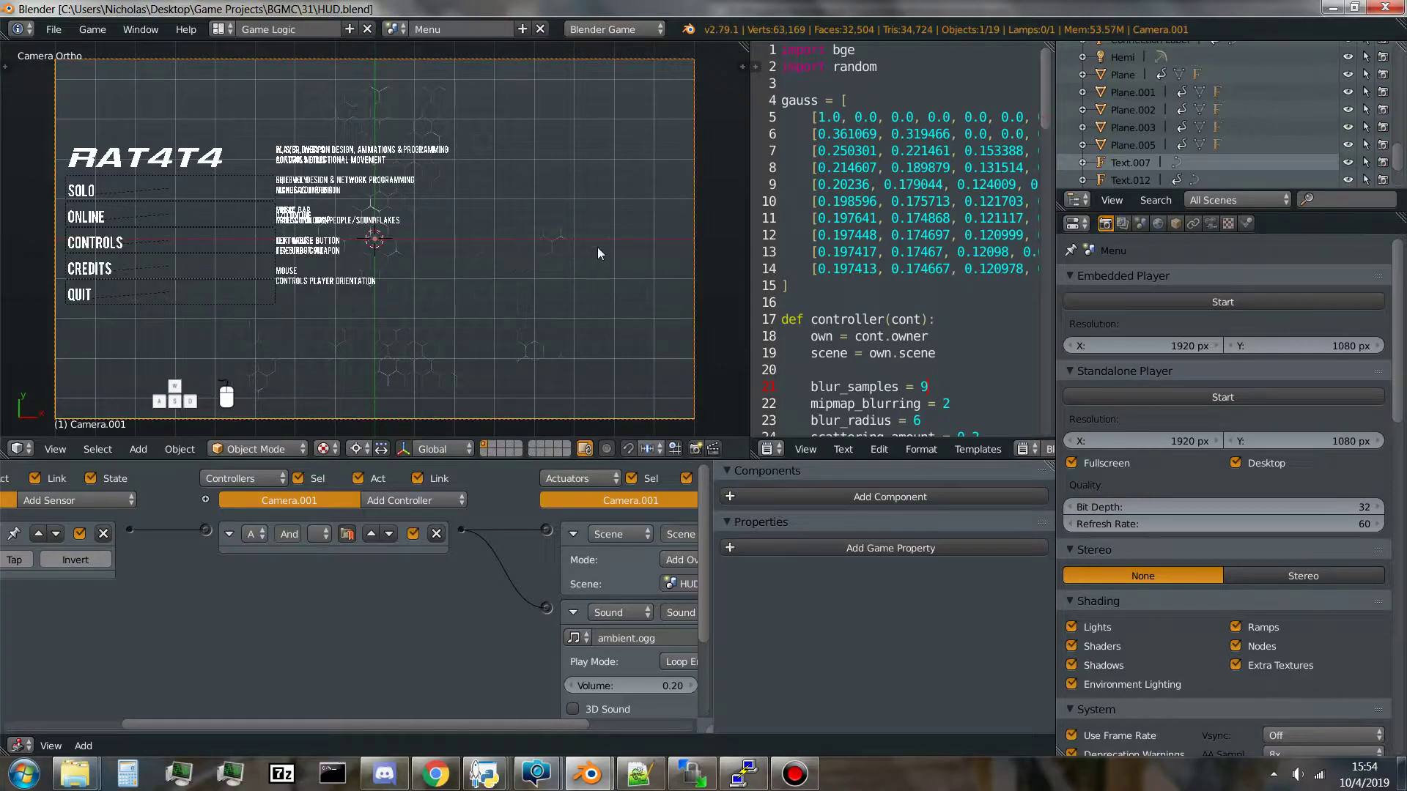
# Bring the root@108 /BGE/server terminal forward, showing bgmc_net.py stopped by a keyboard interrupt
pyautogui.click(744, 772)
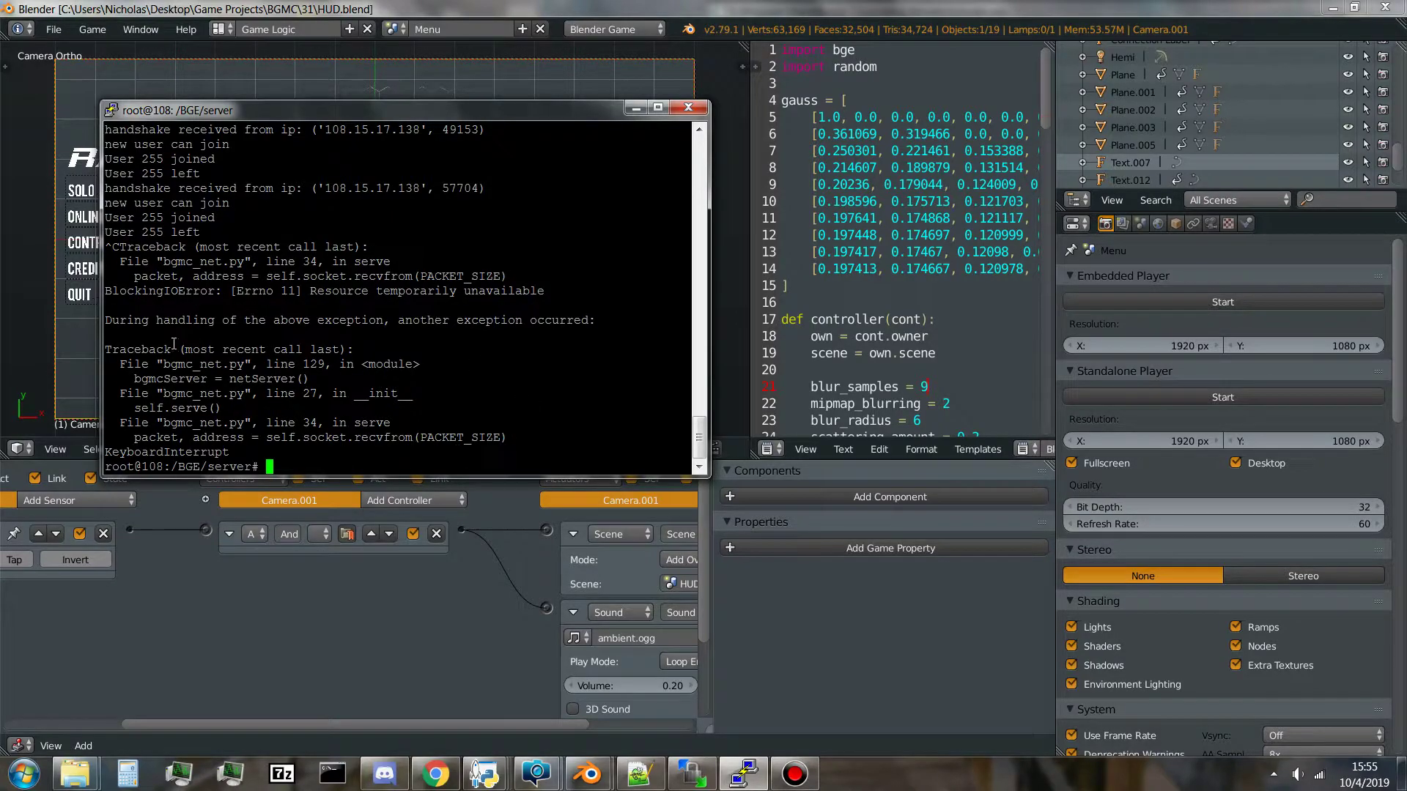
# Maximize the HUD.blend camera view and start the RAT4T4 game with P
pyautogui.click(415, 623)
pyautogui.hotkey('ctrl', 'Up')
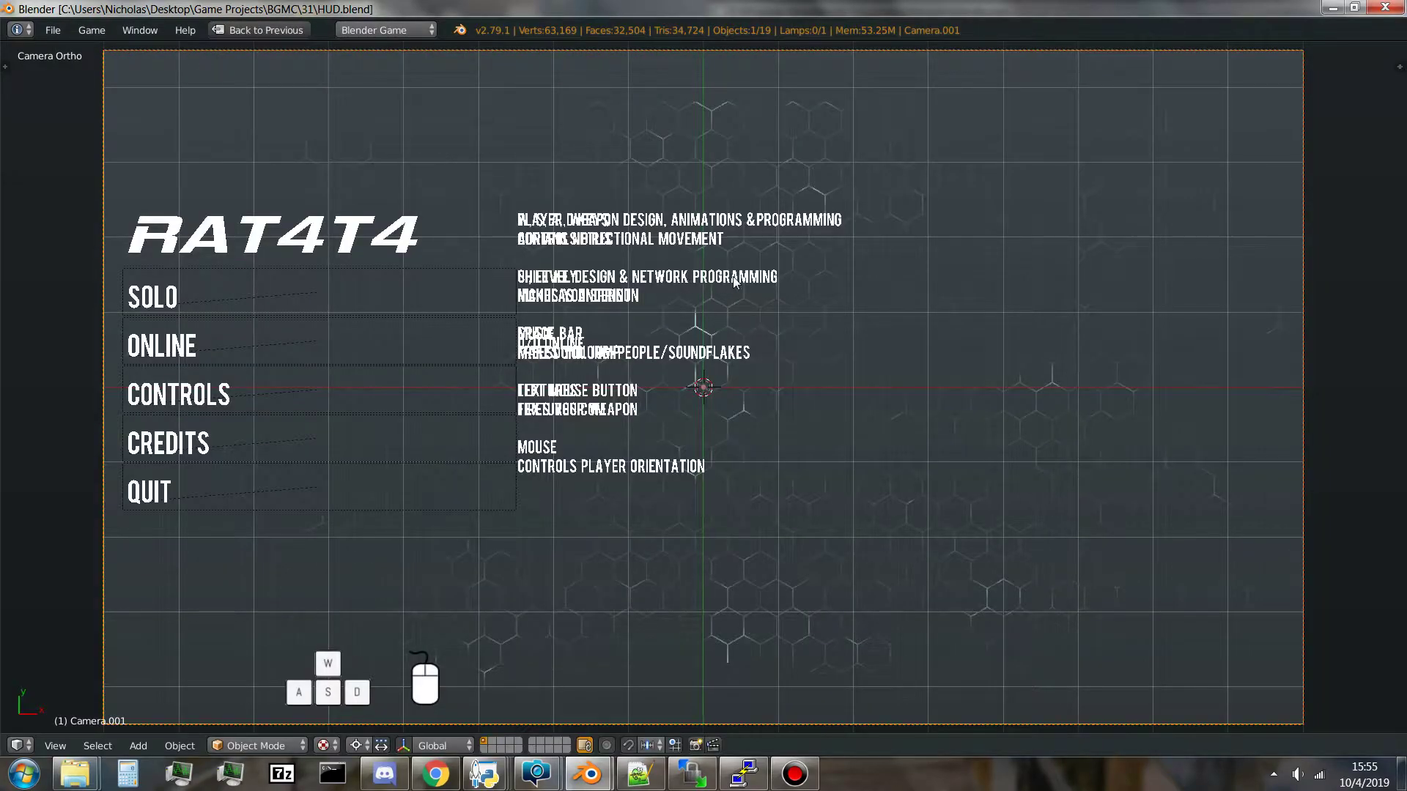
pyautogui.press('p')
# Check the server terminal, then try ONLINE twice in the game menu, which cannot connect
pyautogui.click(747, 768)
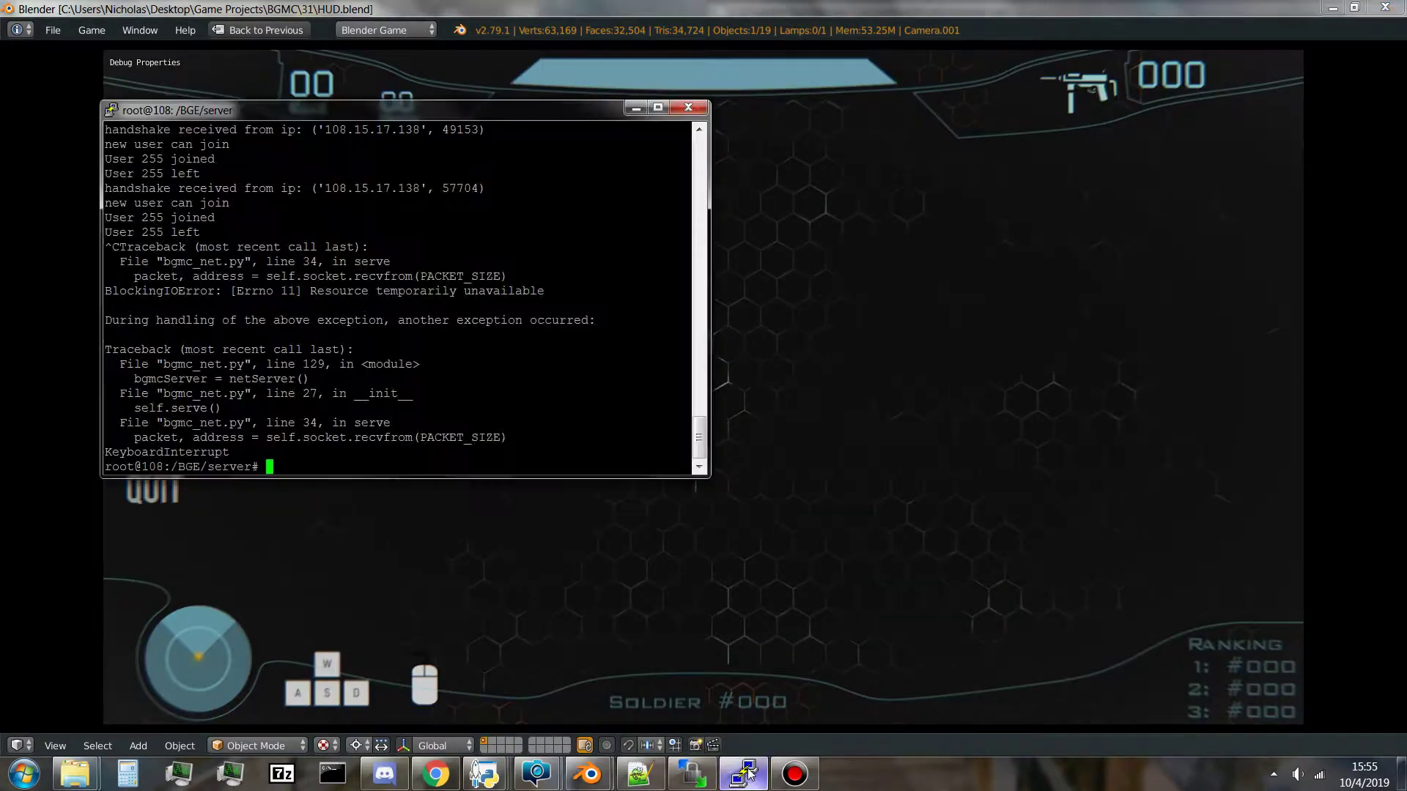
pyautogui.click(1164, 338)
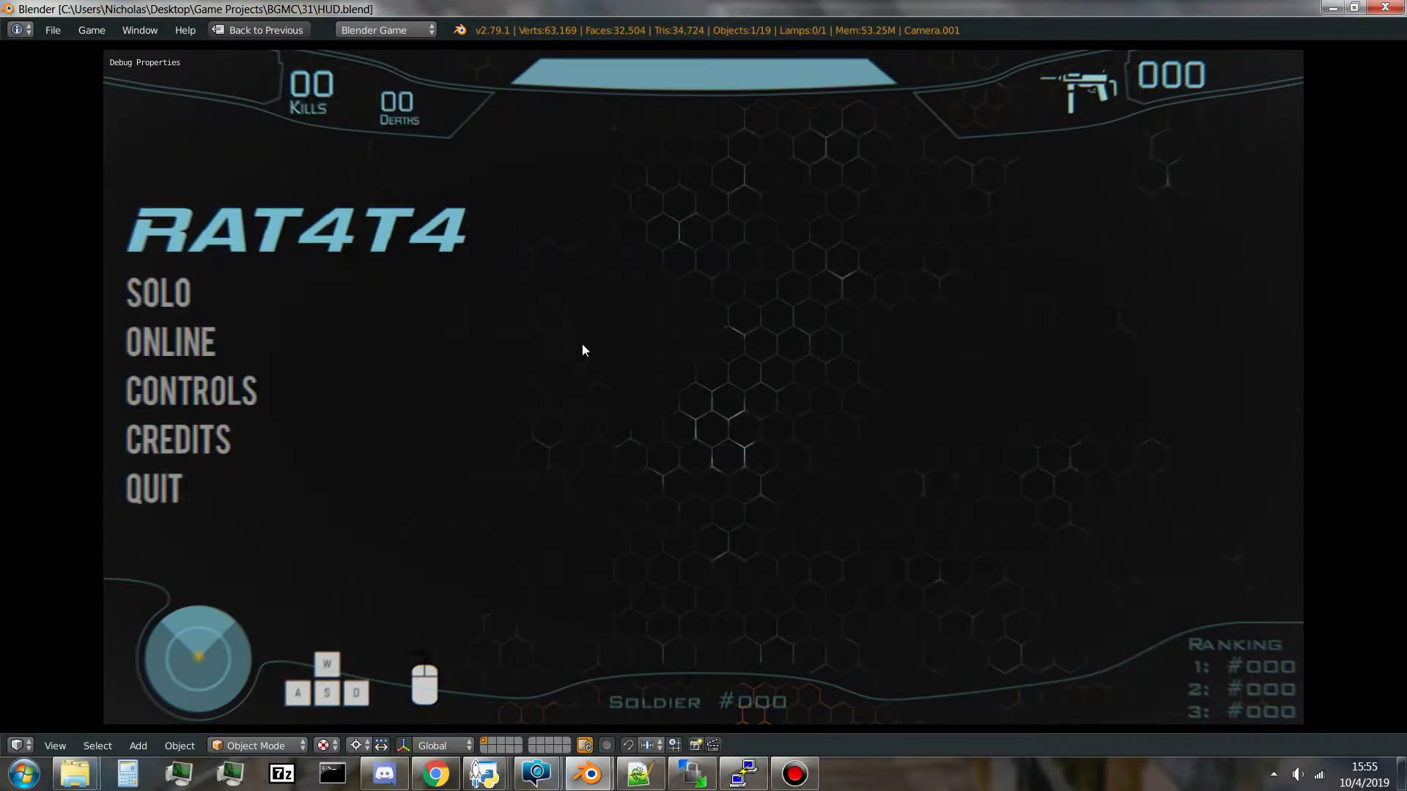
pyautogui.click(329, 351)
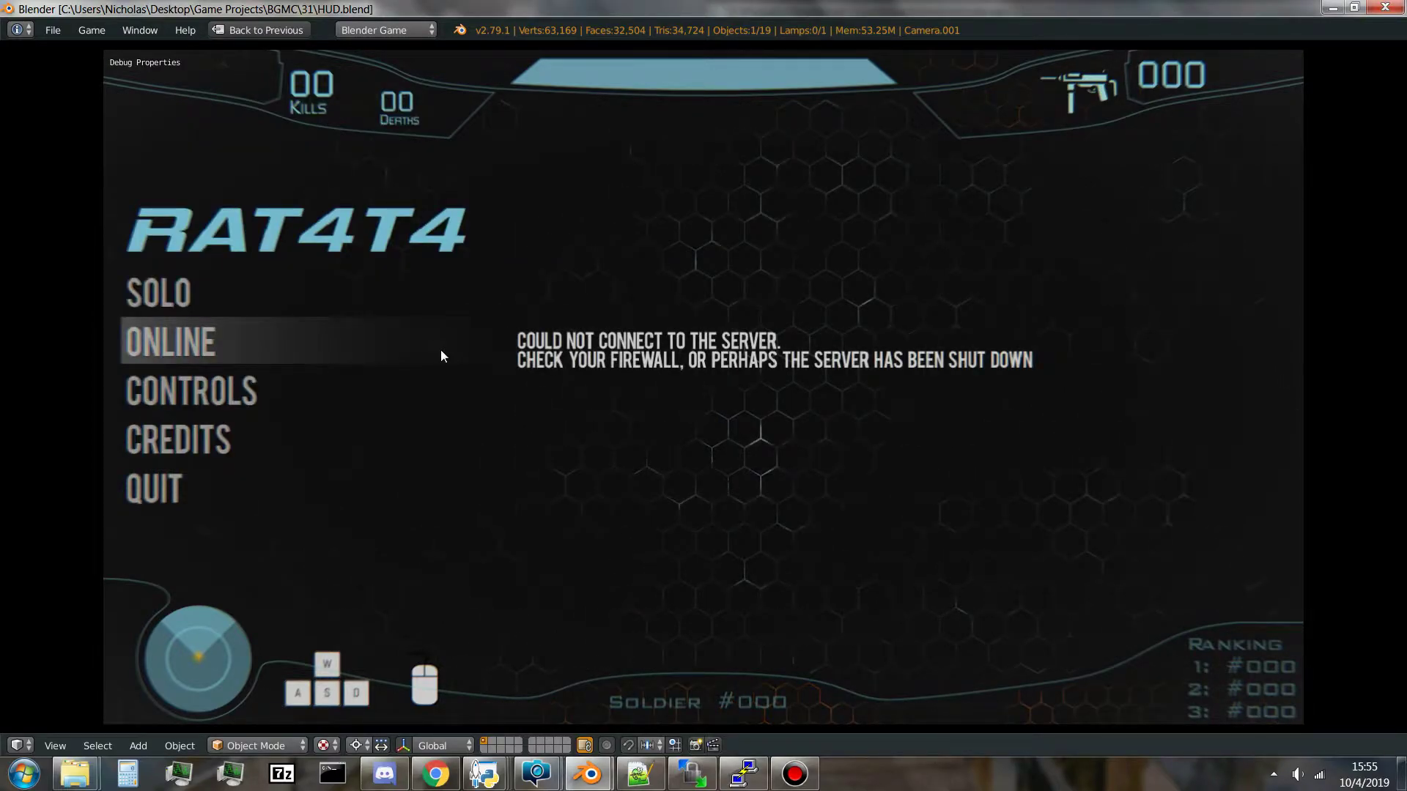
pyautogui.click(350, 346)
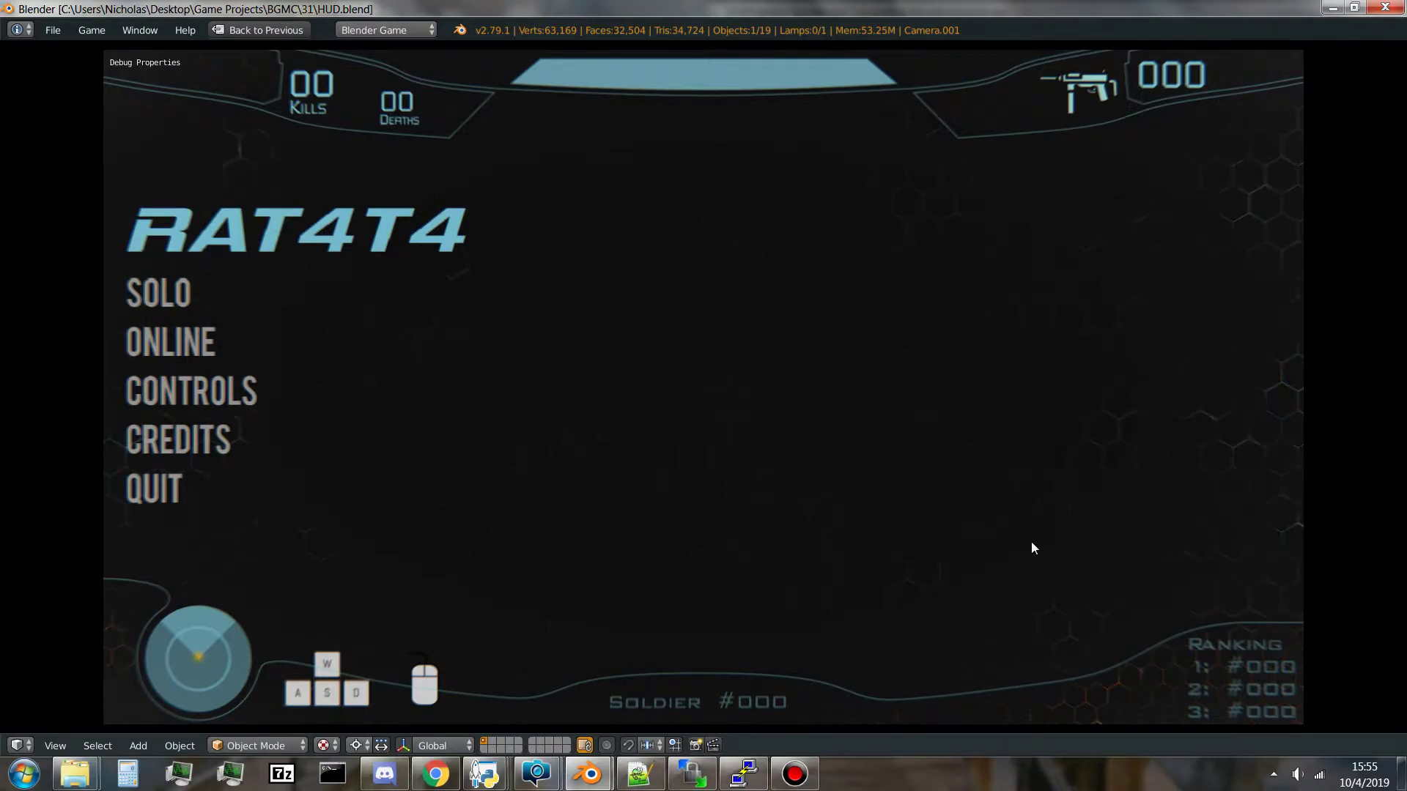
# Browse the menu's Controls, Credits and Online pages, ending on the Controls list
pyautogui.press('Down')
pyautogui.press('Return')
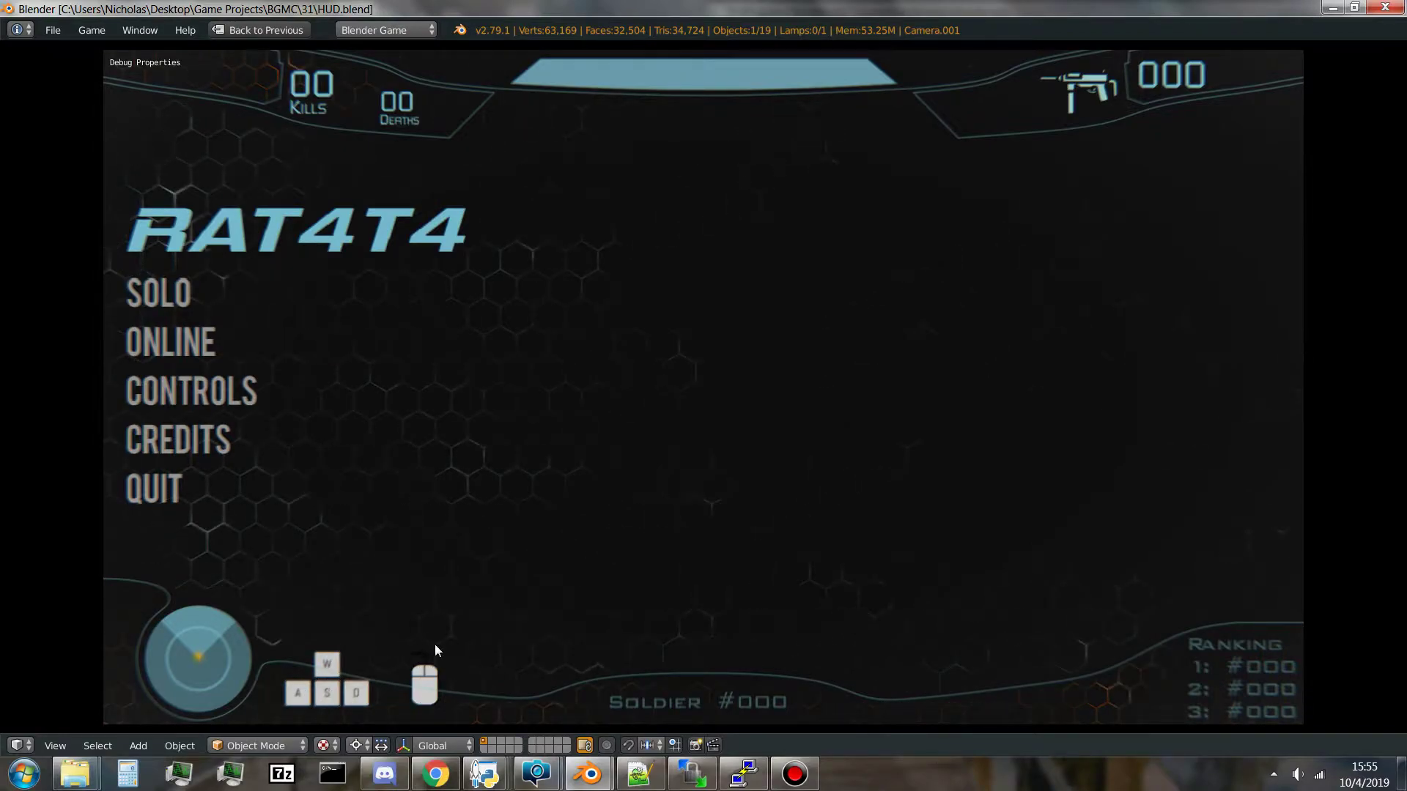
pyautogui.moveTo(334, 390)
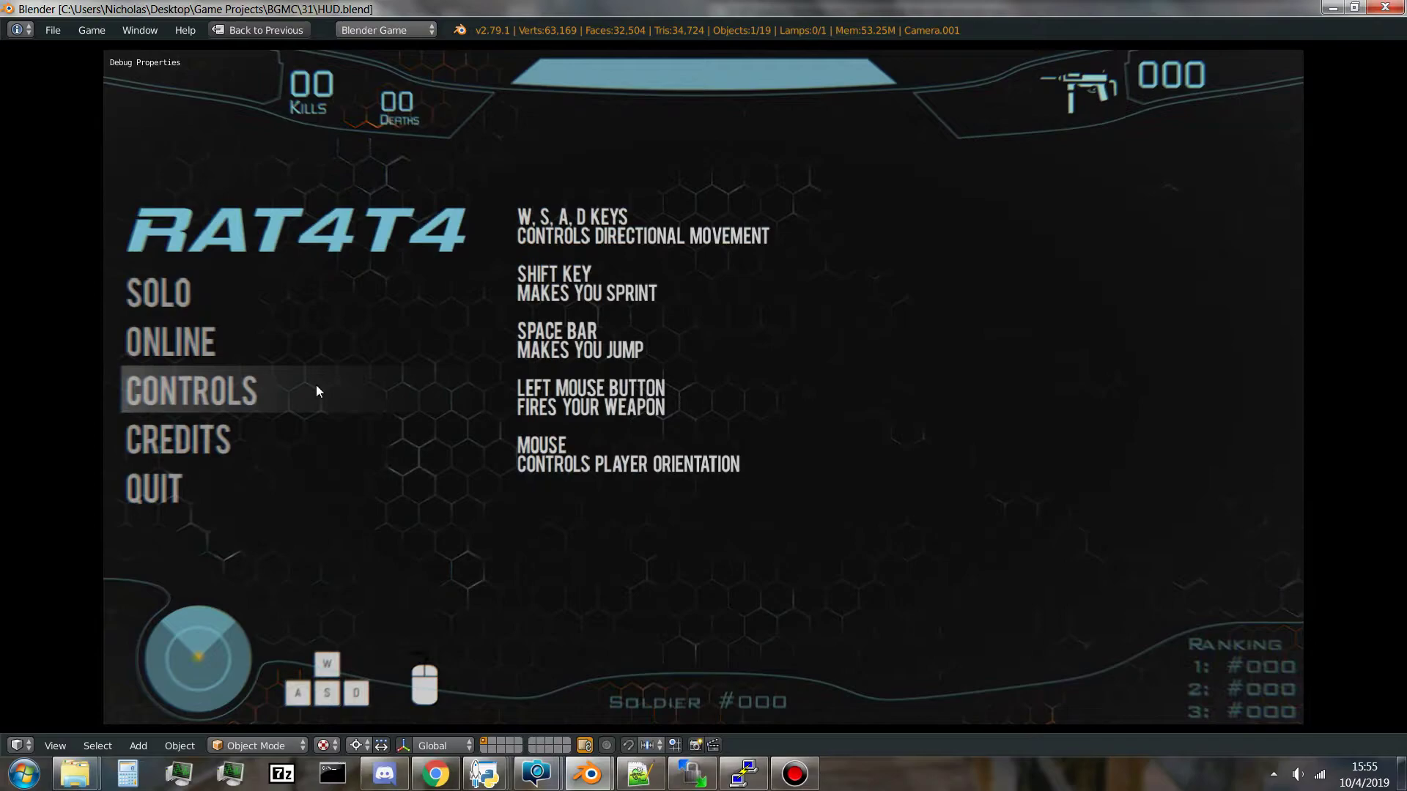
pyautogui.moveTo(322, 436)
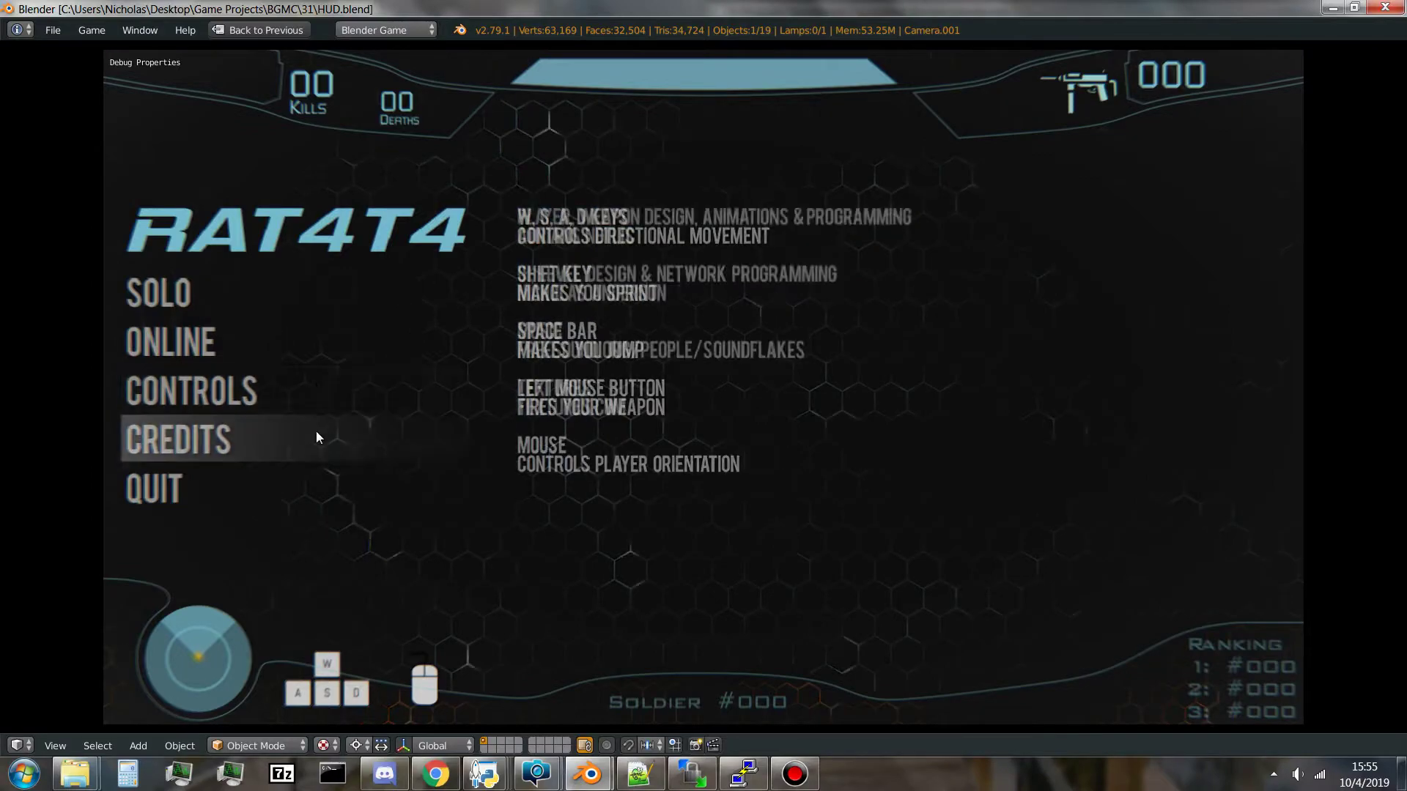
pyautogui.moveTo(312, 338)
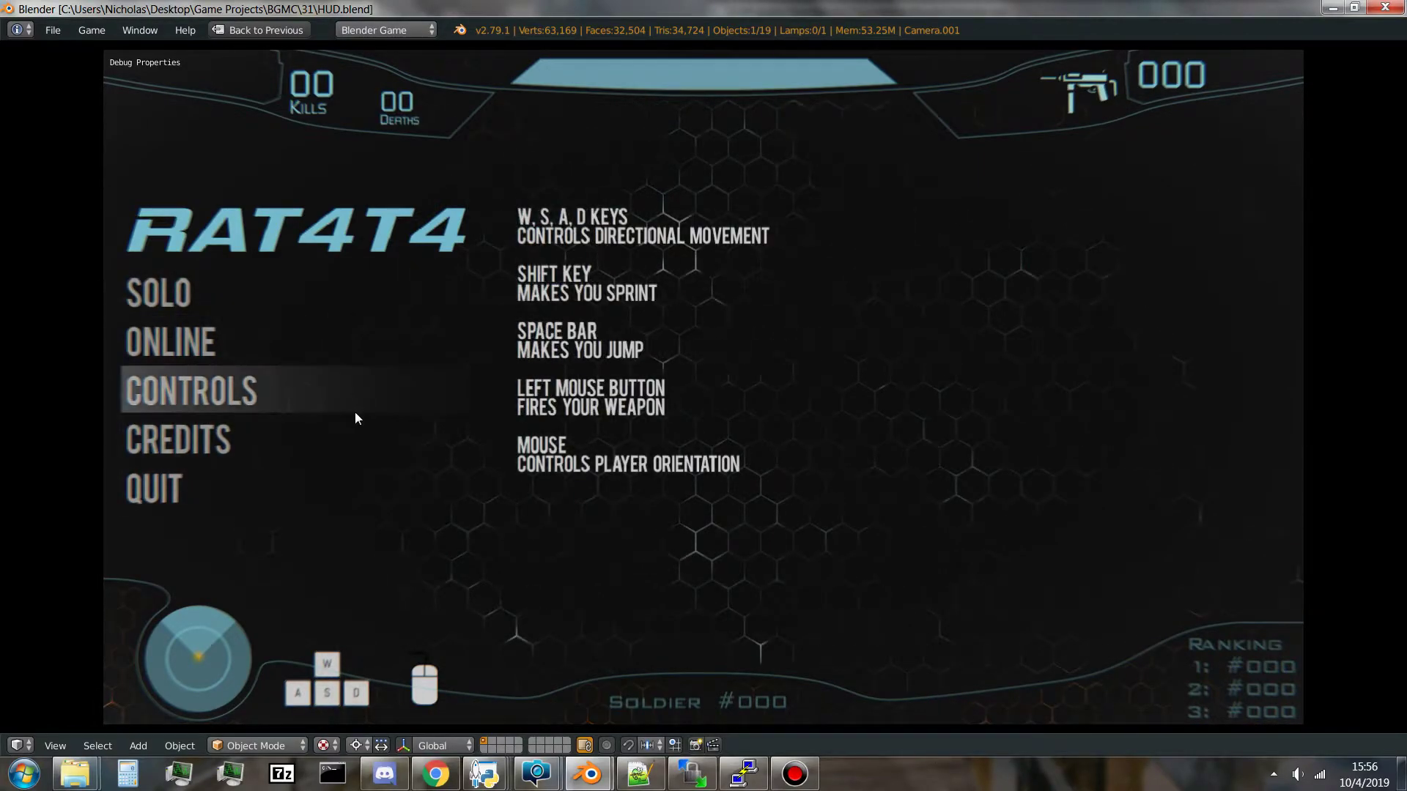
# Quit the game and rerun python3 bgmc_net.py on the remote server
pyautogui.press('Escape')
pyautogui.click(748, 774)
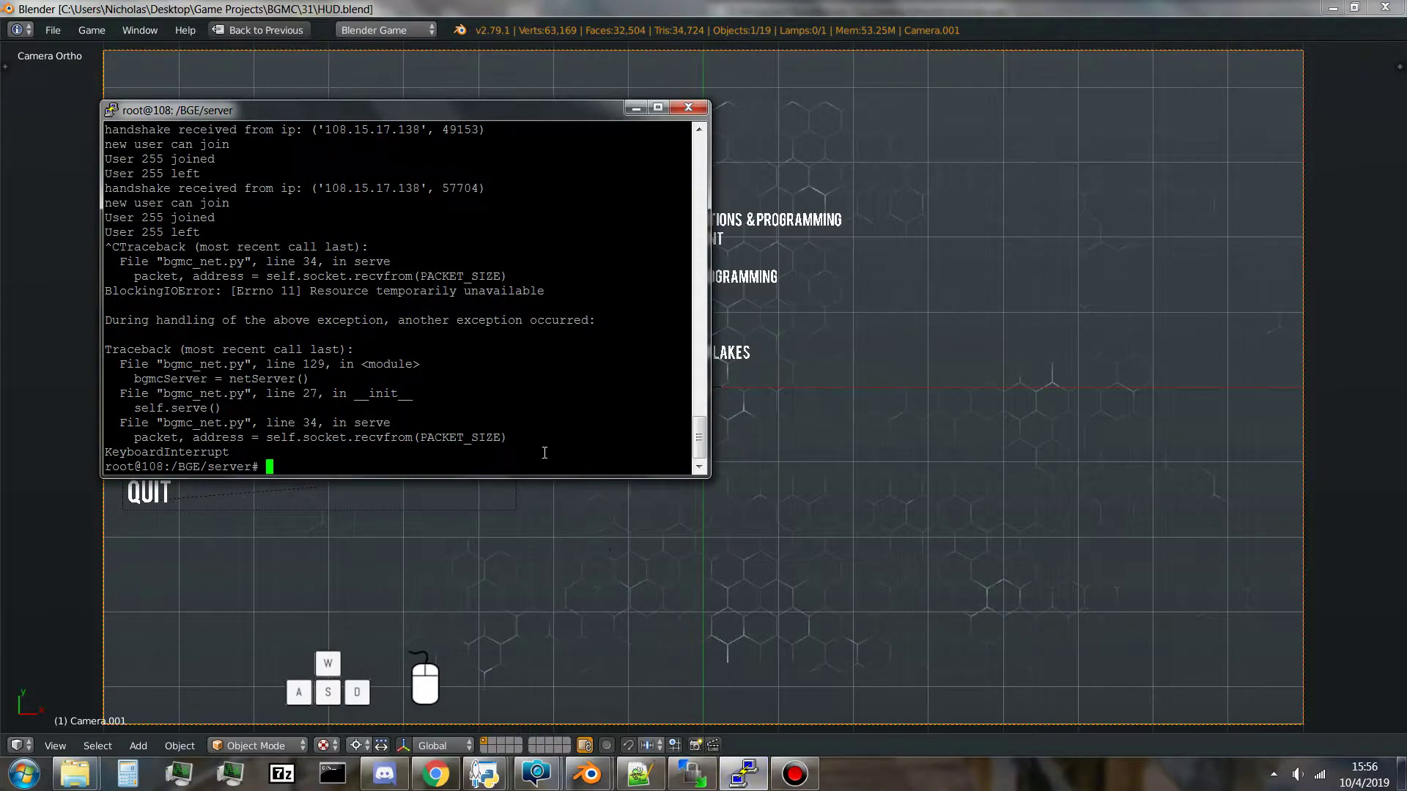
pyautogui.press('Up')
pyautogui.press('Return')
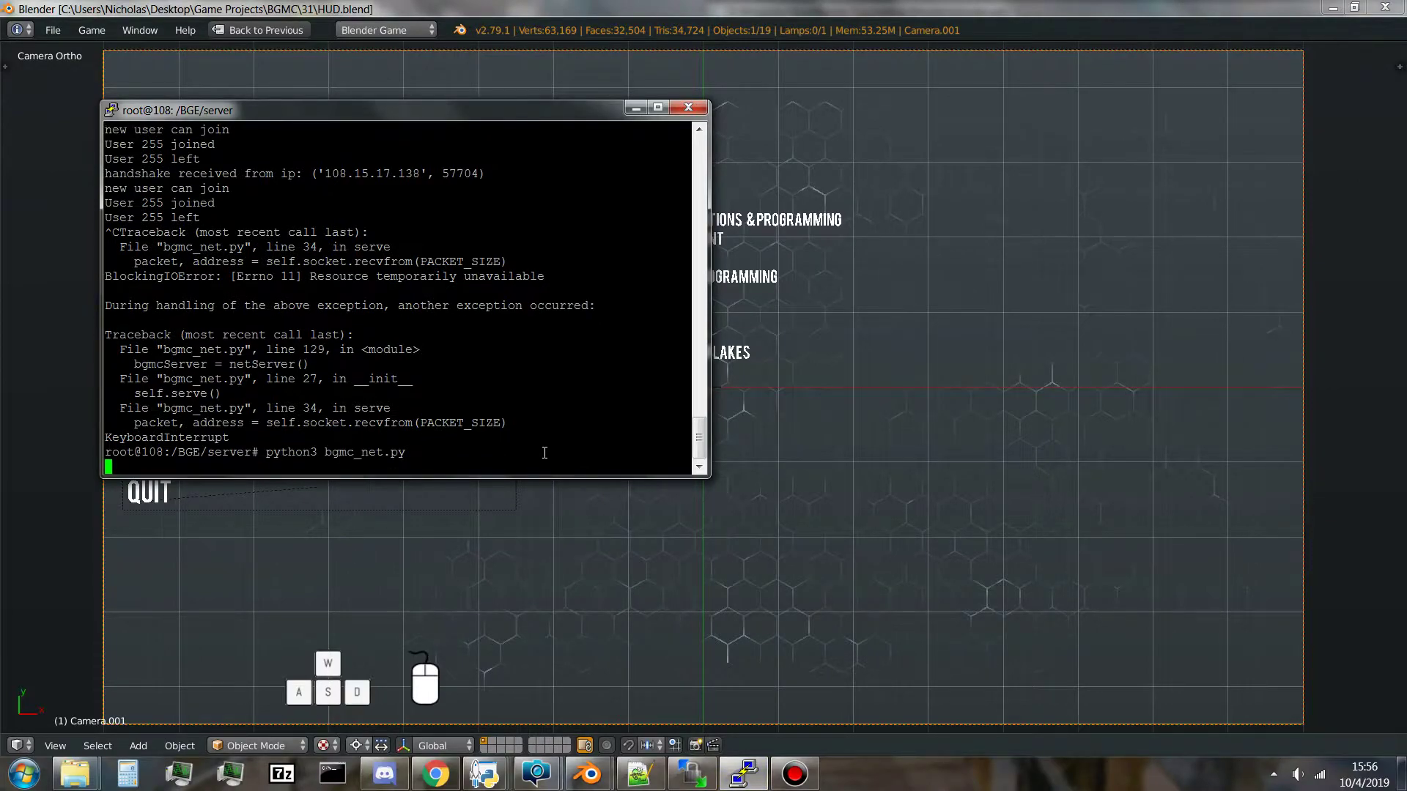
# Relaunch the RAT4T4 game in Blender's camera view with P
pyautogui.click(723, 14)
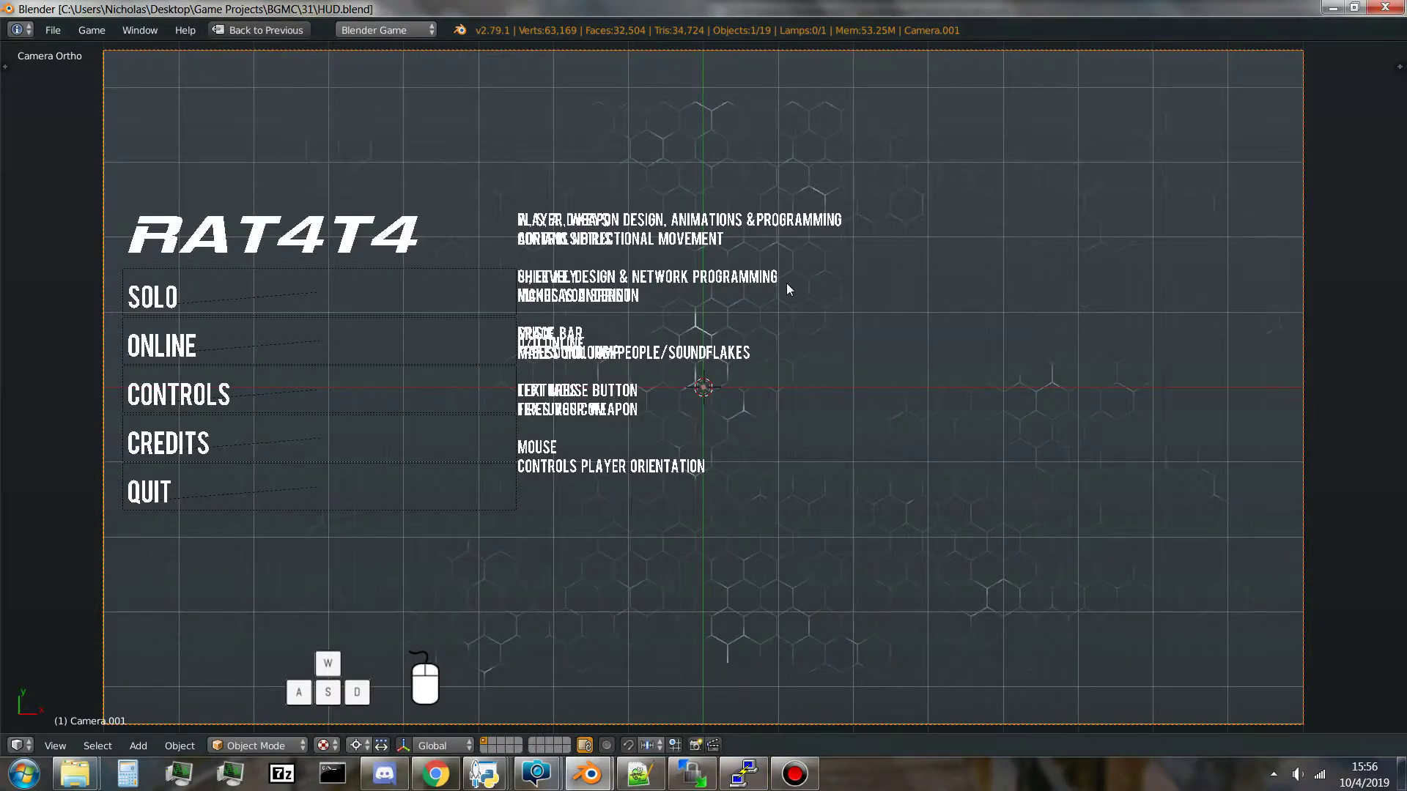
pyautogui.press('p')
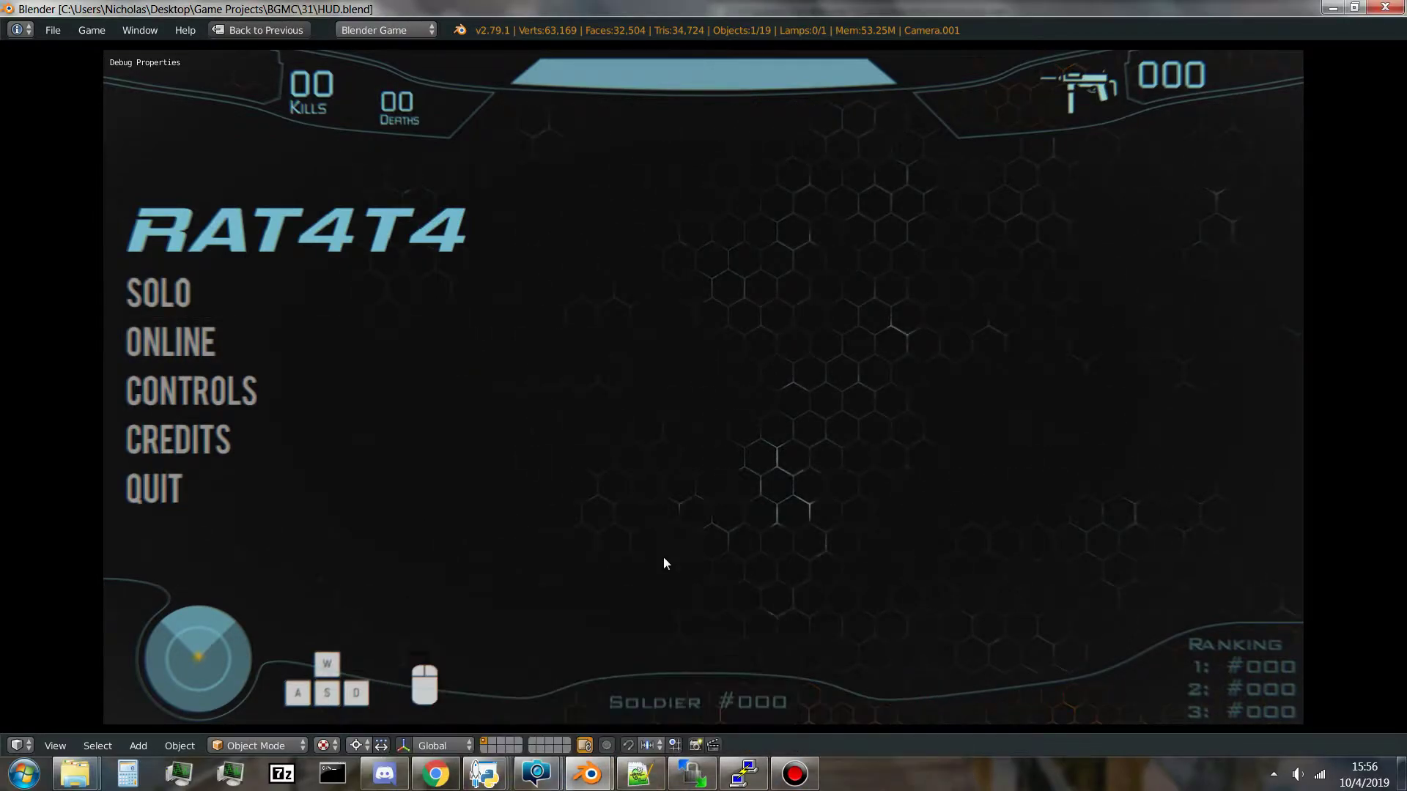
pyautogui.moveTo(588, 773)
pyautogui.click(665, 713)
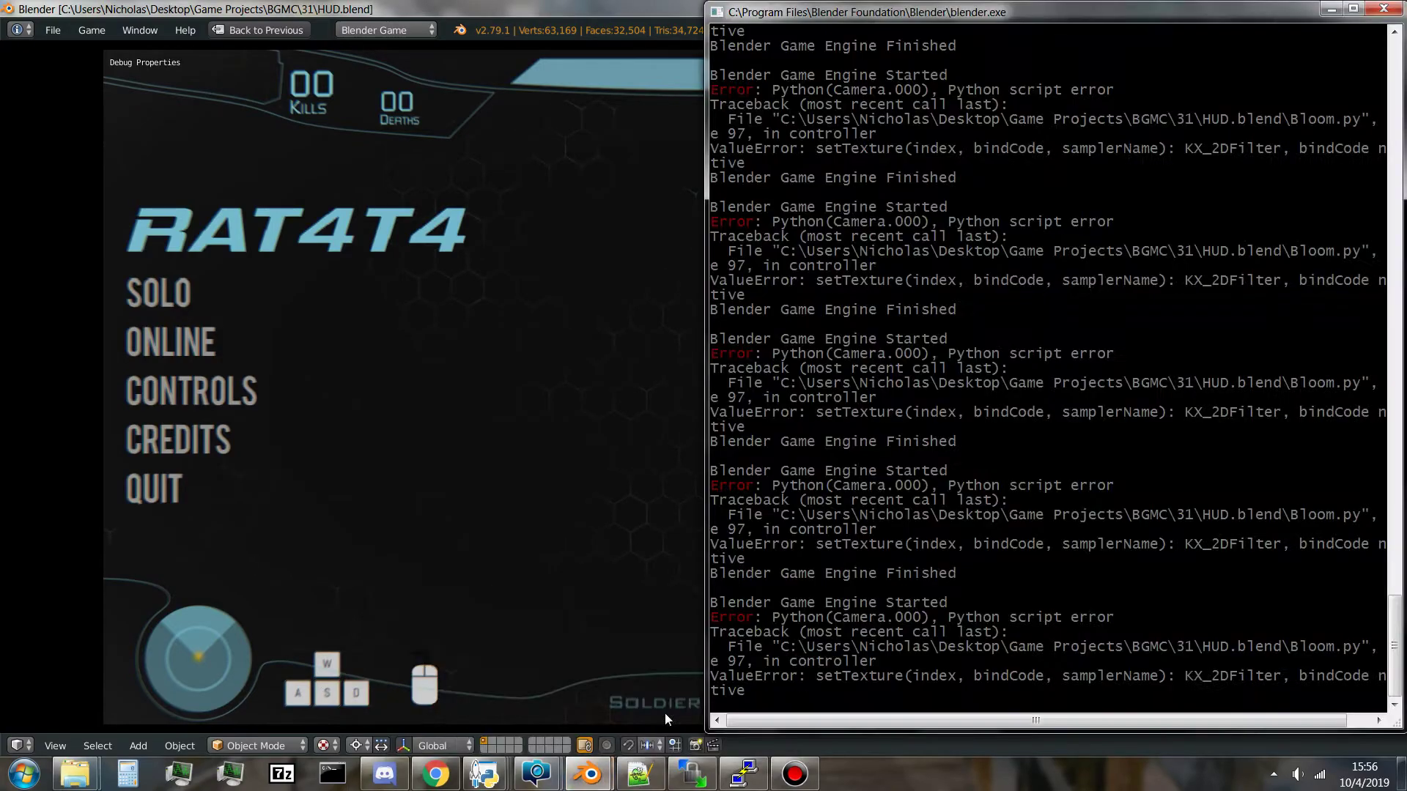
pyautogui.click(399, 402)
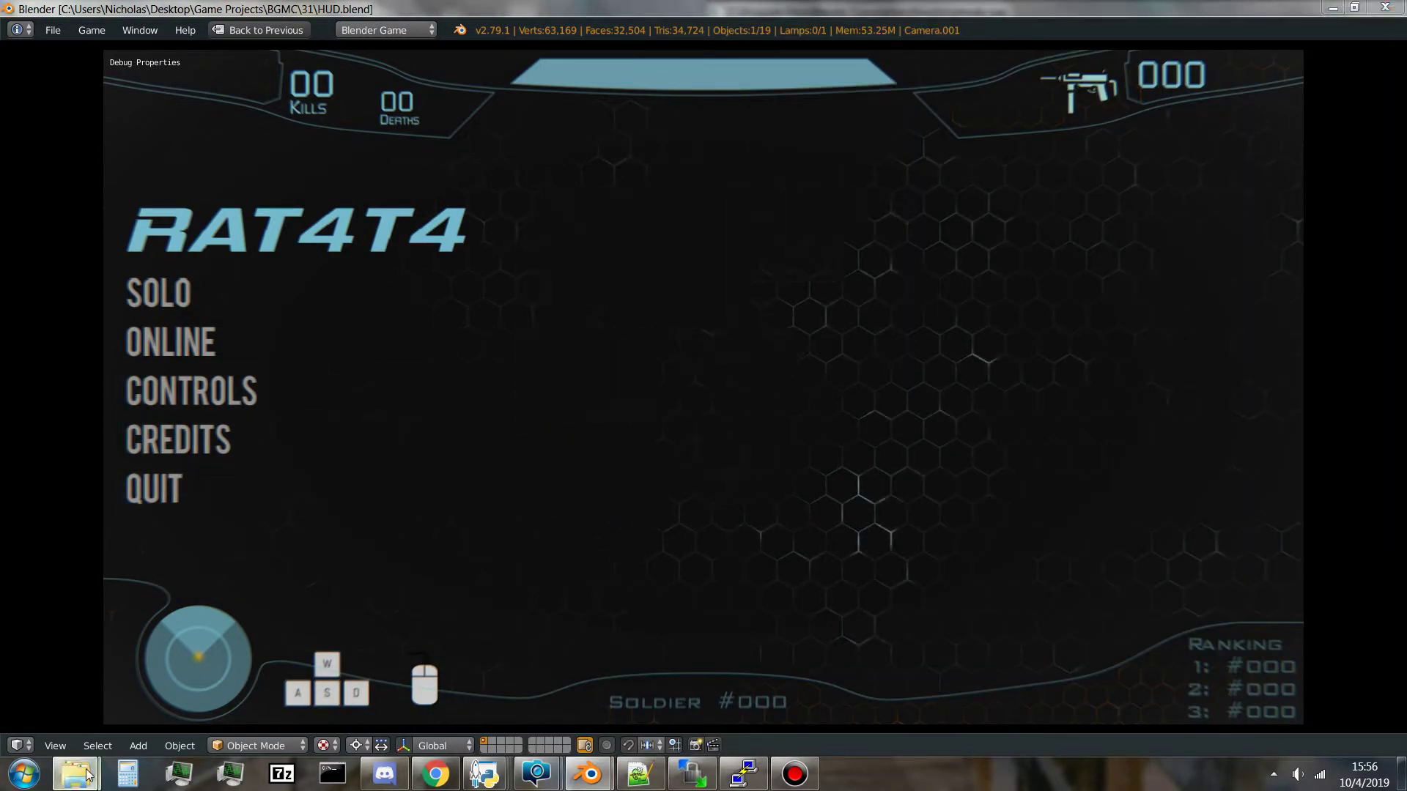
# Open network test.blend from the 31 folder, enlarge its 3D view, and snap it right
pyautogui.moveTo(75, 775)
pyautogui.click(154, 647)
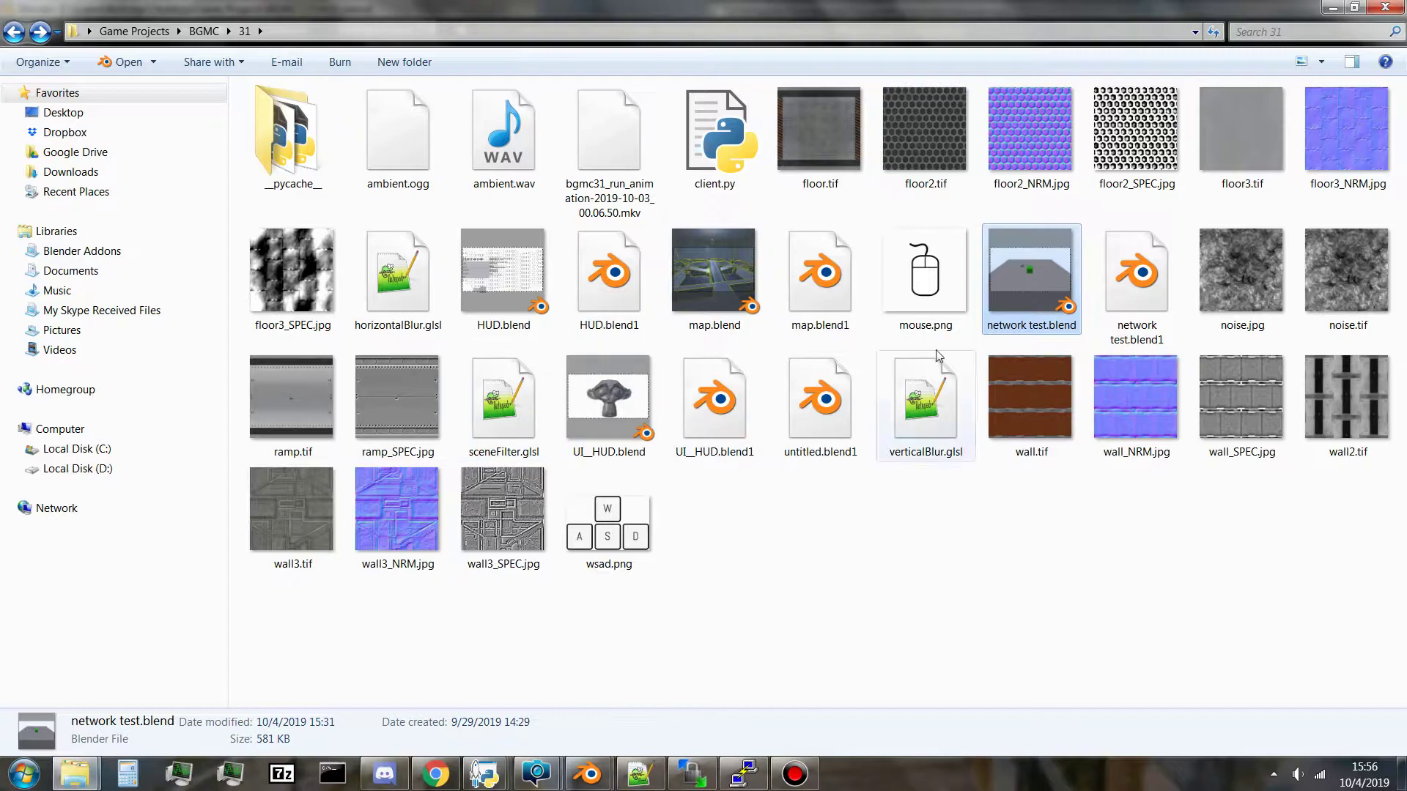
pyautogui.doubleClick(1027, 297)
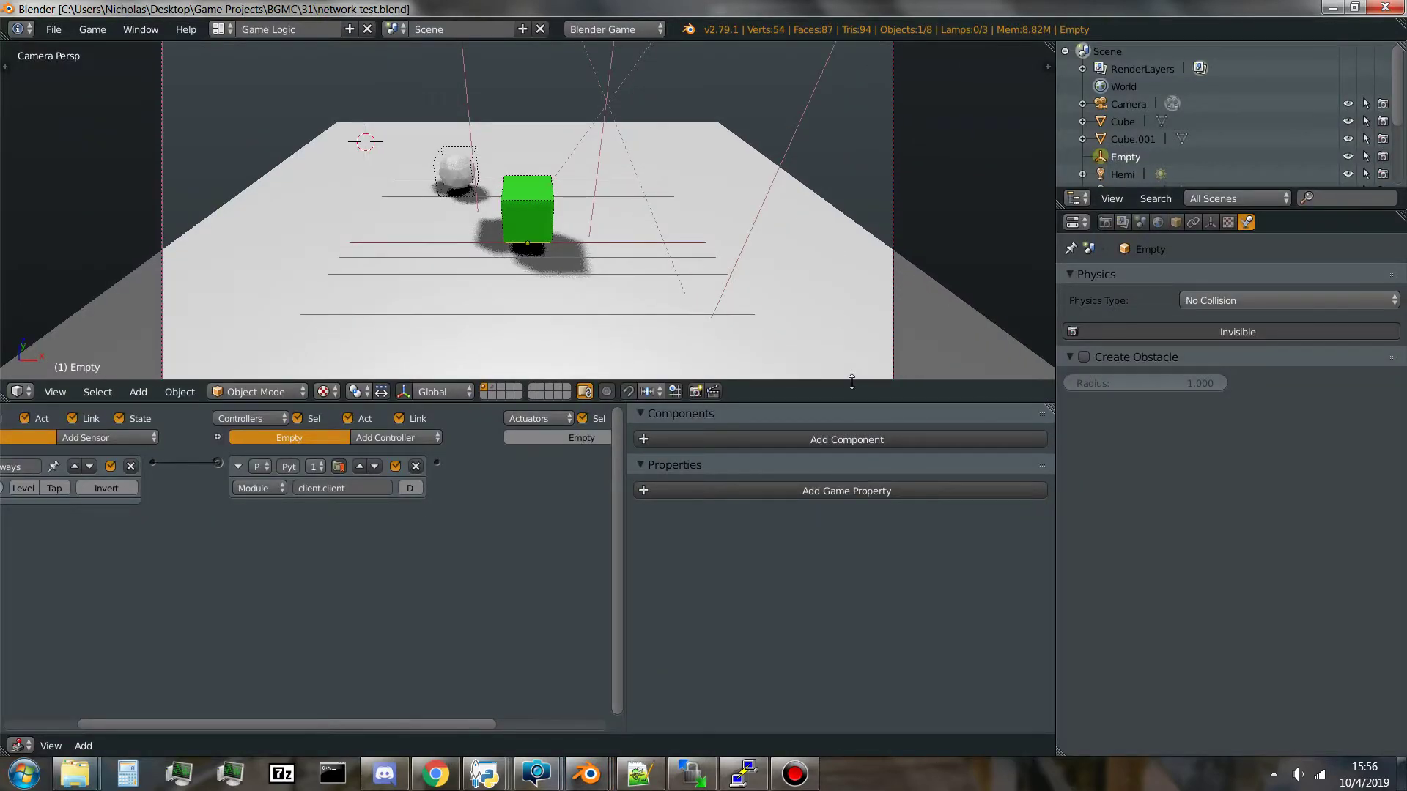
pyautogui.moveTo(859, 403); pyautogui.dragTo(832, 544)
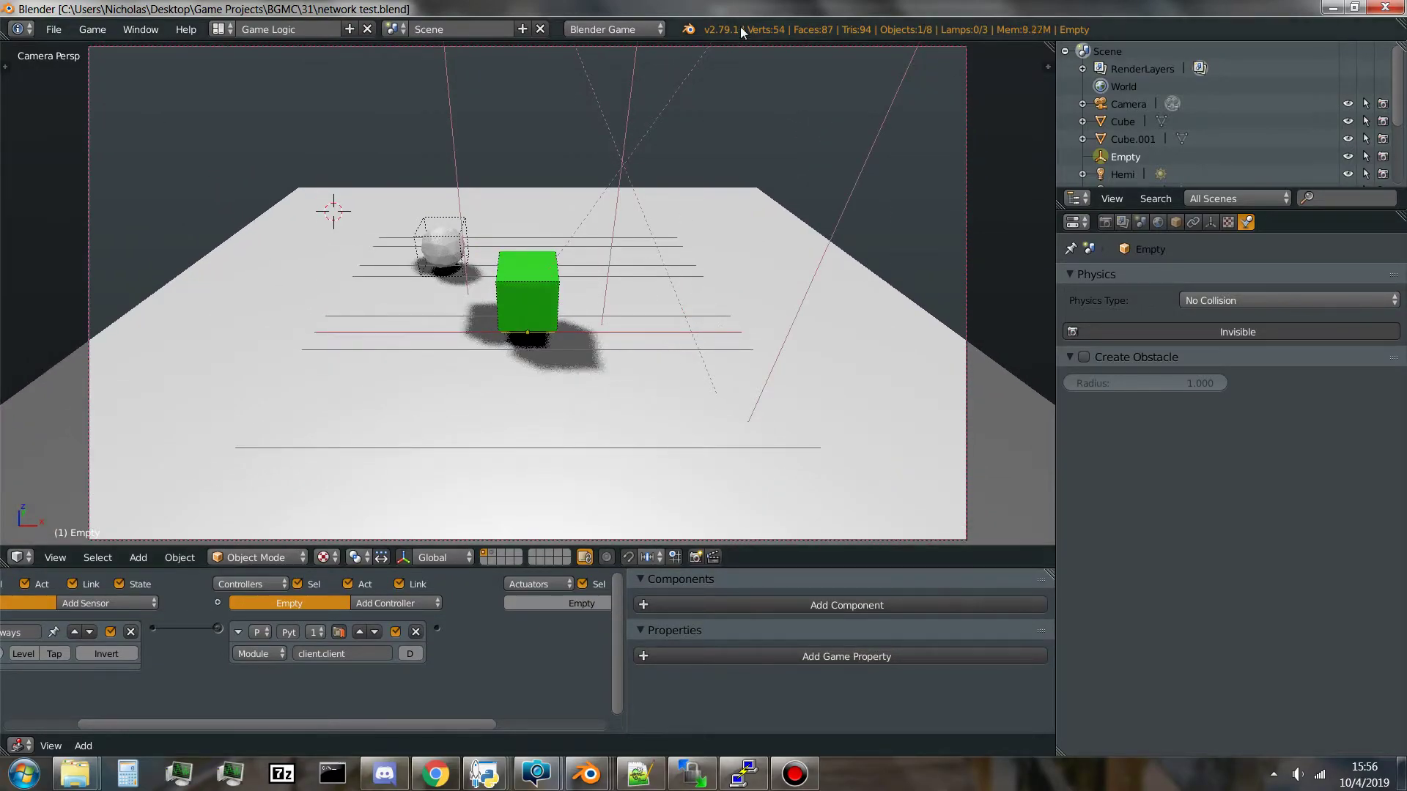
pyautogui.press('super+Right')
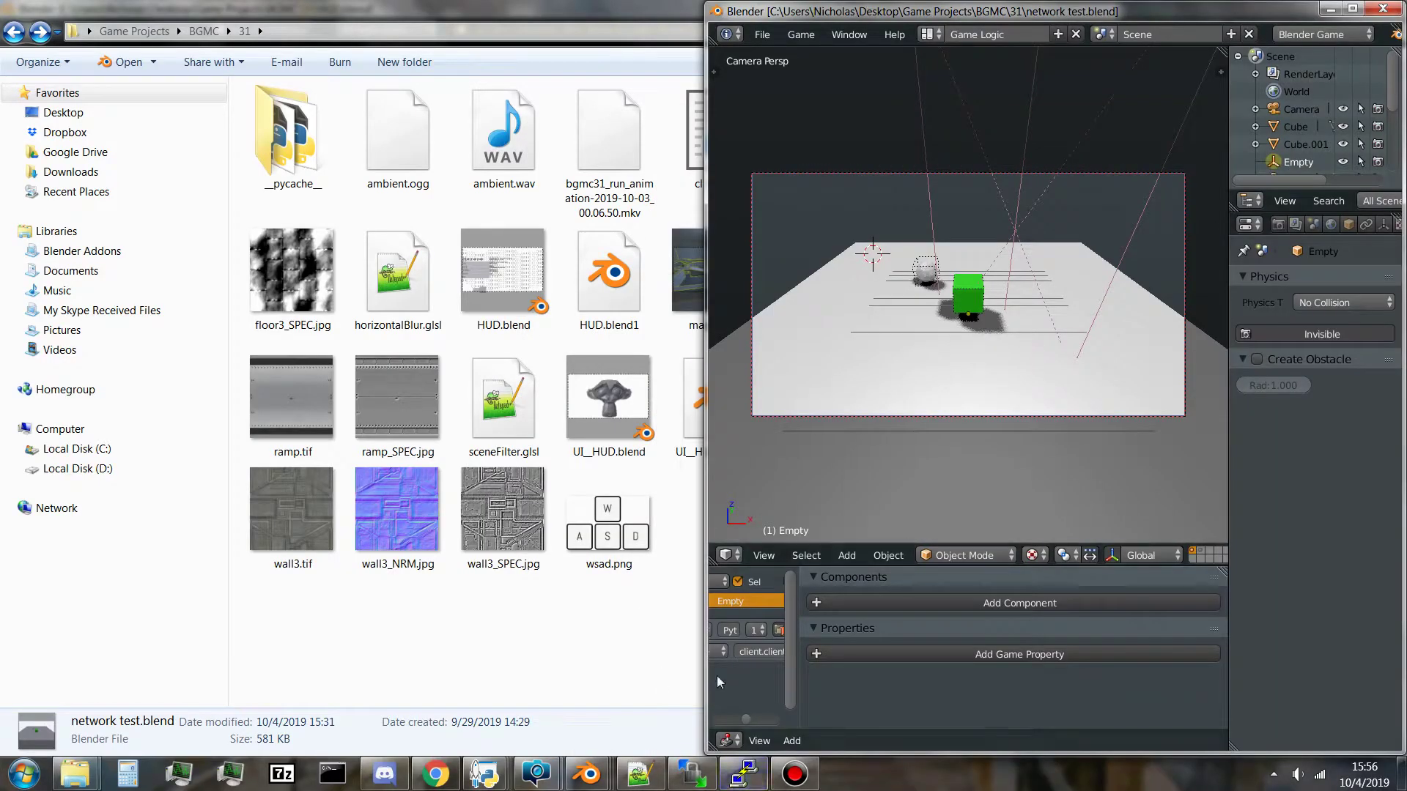
# Add a game property to the Empty in network test.blend and run it as a client
pyautogui.moveTo(589, 773)
pyautogui.click(370, 696)
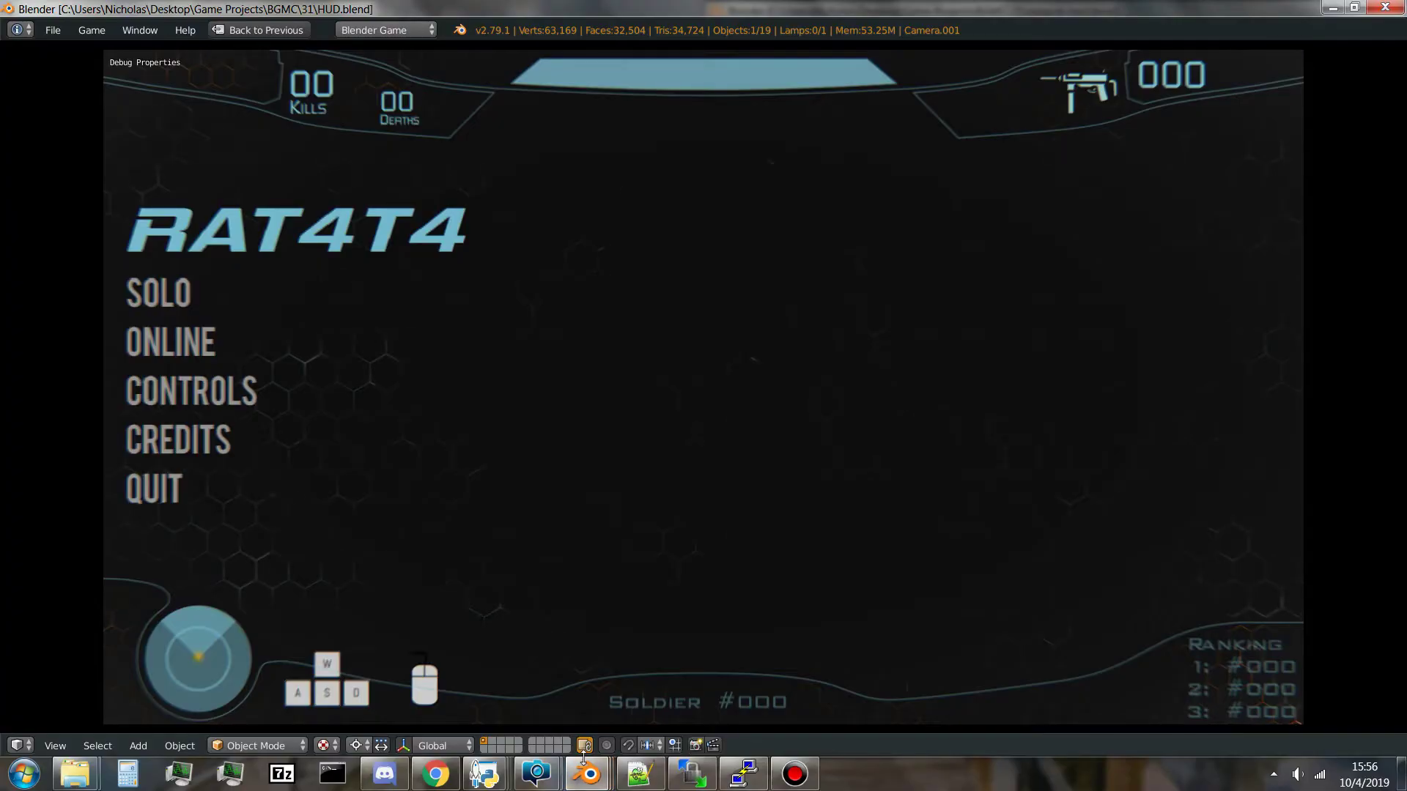
pyautogui.click(761, 696)
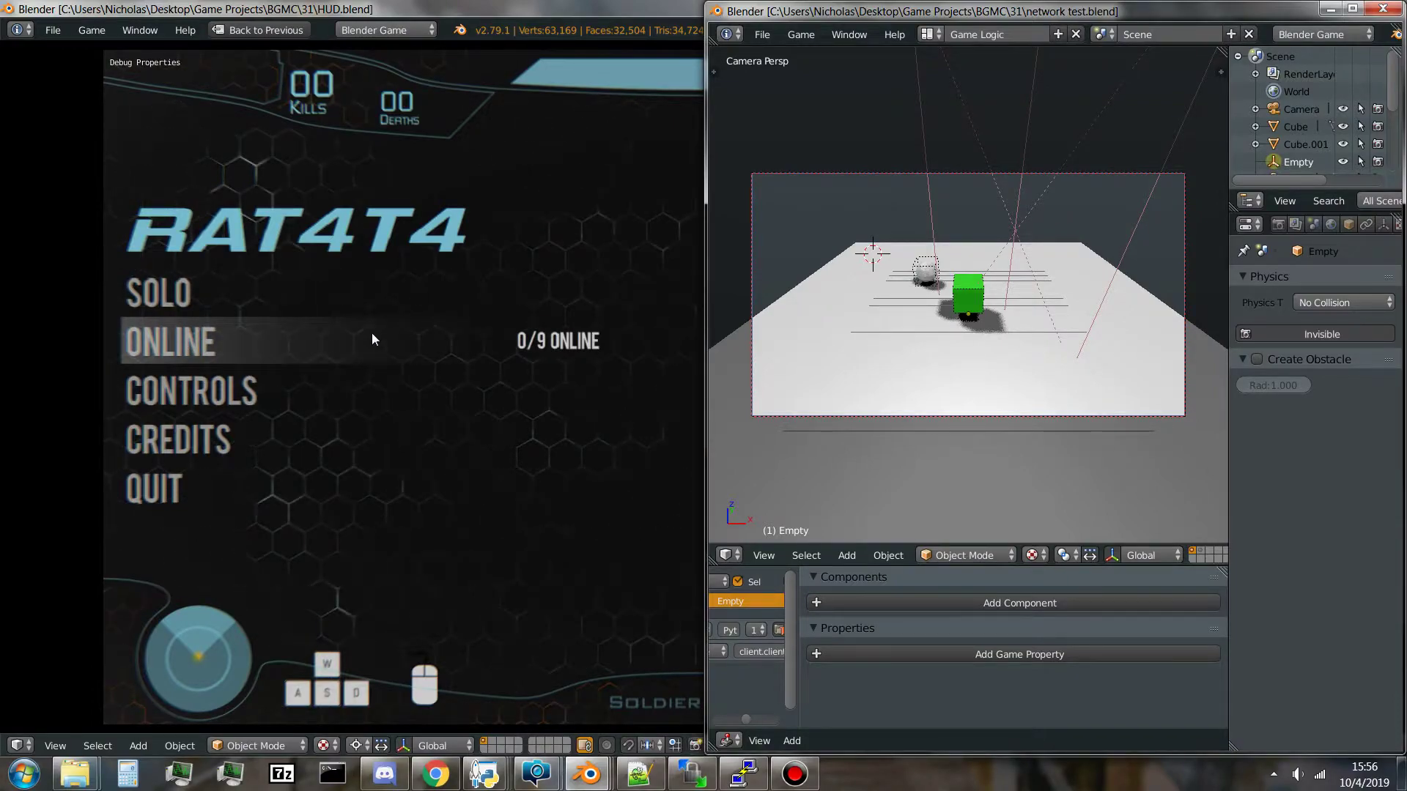
pyautogui.click(879, 659)
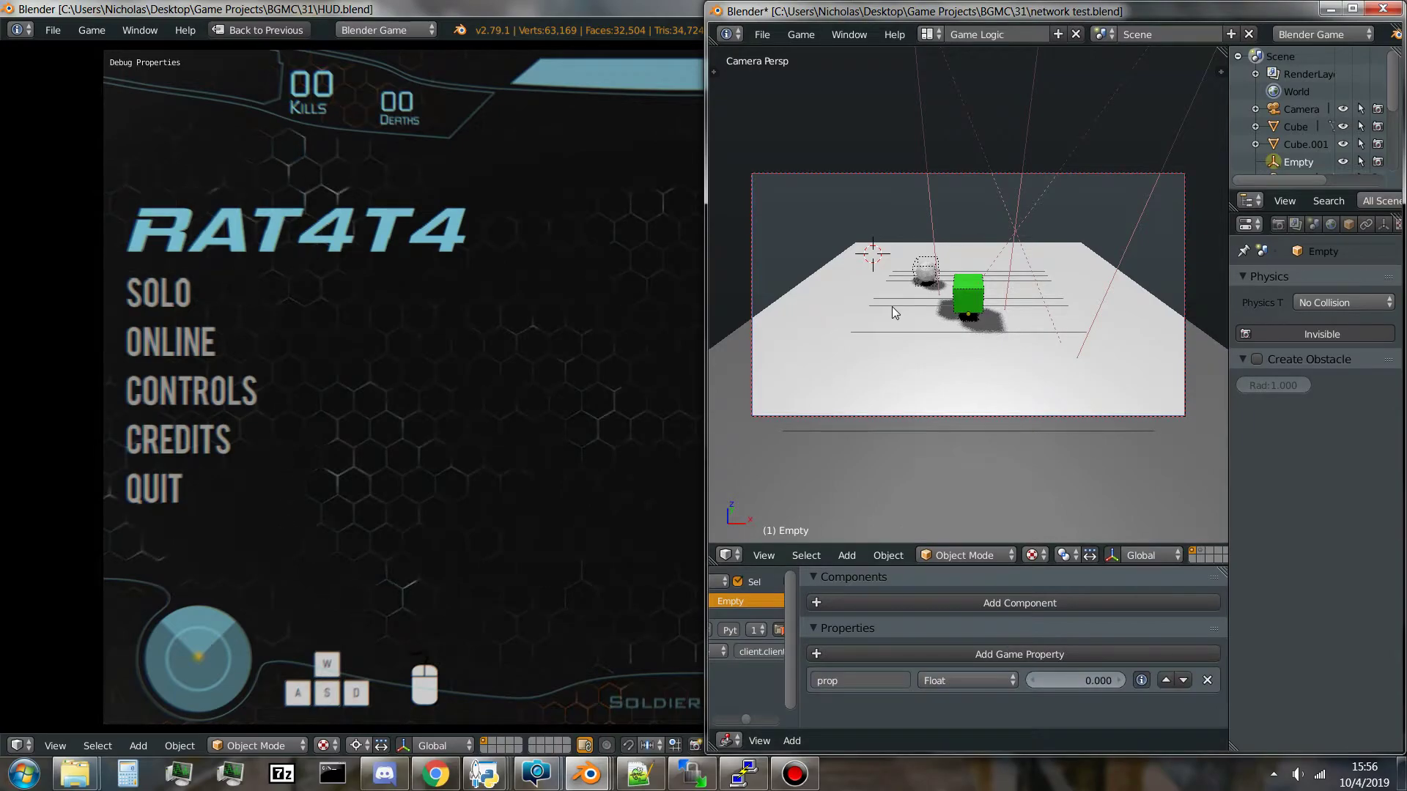
pyautogui.press('p')
# Confirm the new connection in the server terminal, then hide it to see ONLINE at 1/9
pyautogui.click(745, 774)
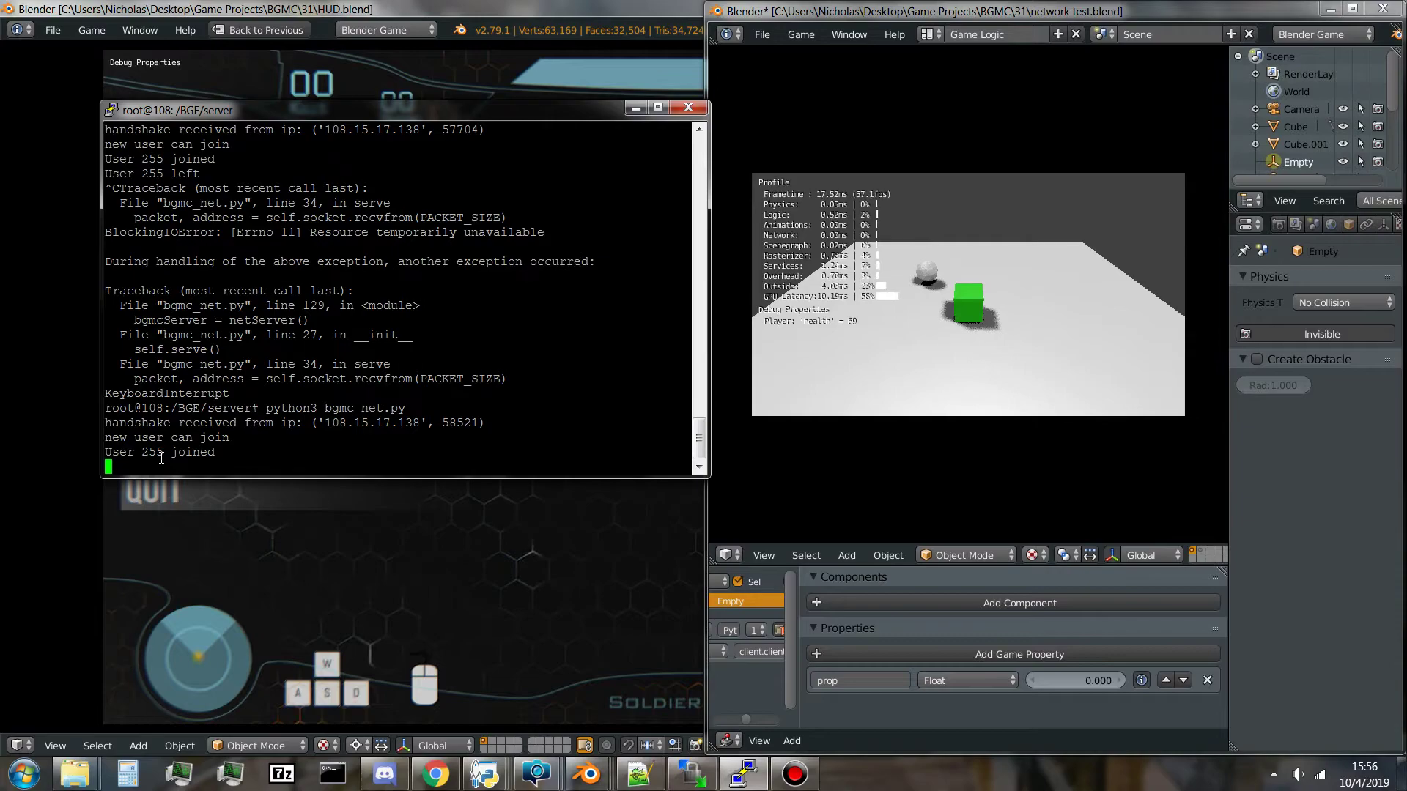
pyautogui.click(900, 714)
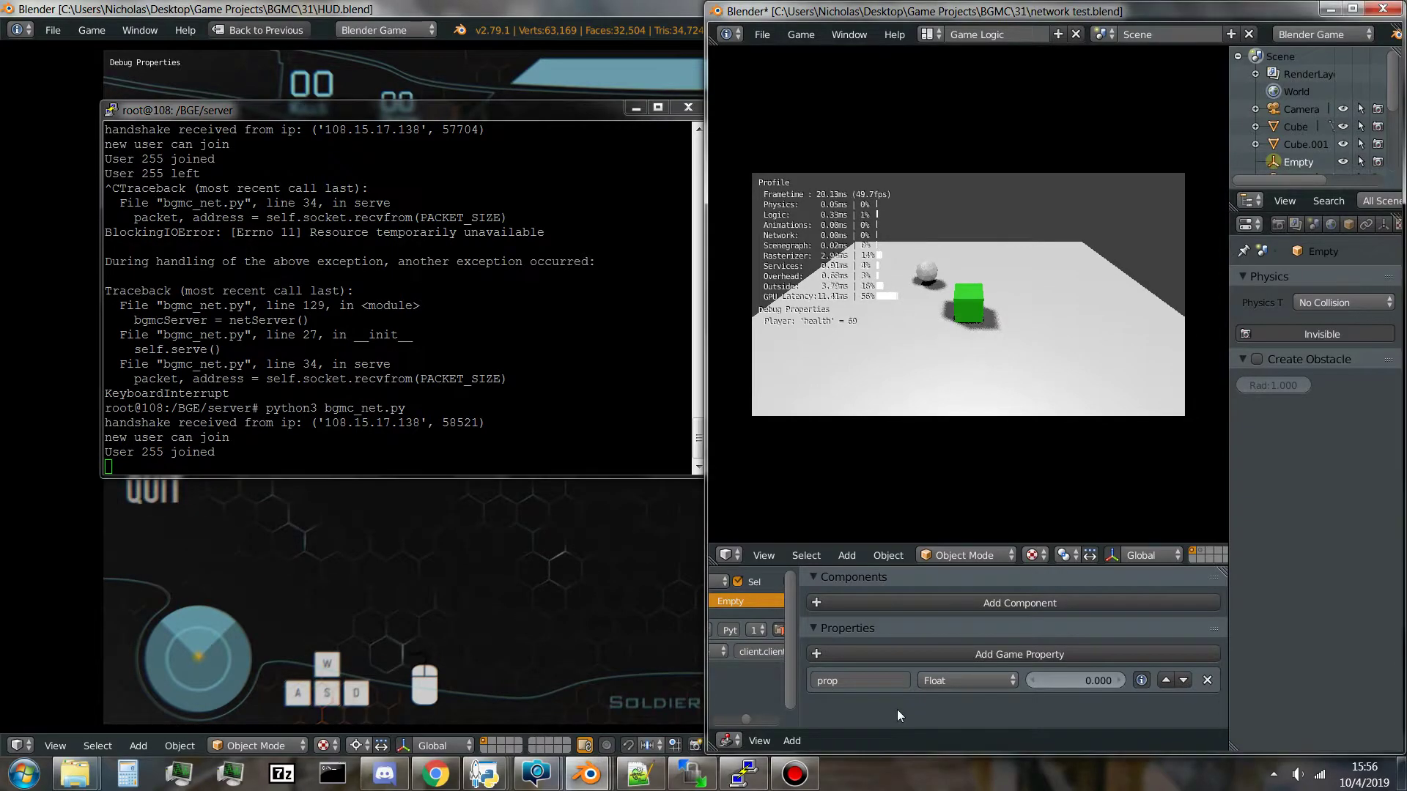
pyautogui.click(630, 111)
pyautogui.moveTo(294, 347)
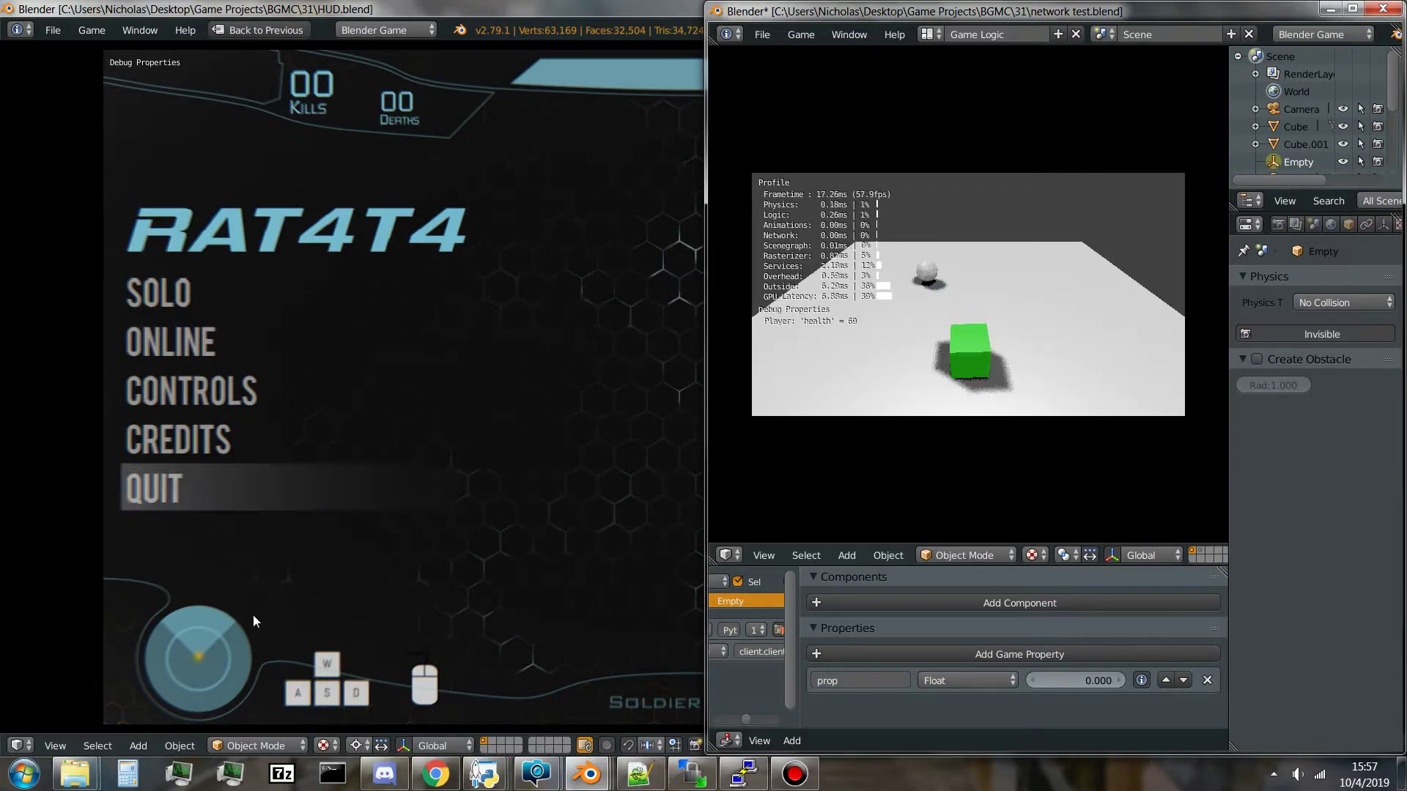
# Open a second network test.blend on the left beside the running game, maximizing its viewport
pyautogui.moveTo(75, 773)
pyautogui.click(121, 695)
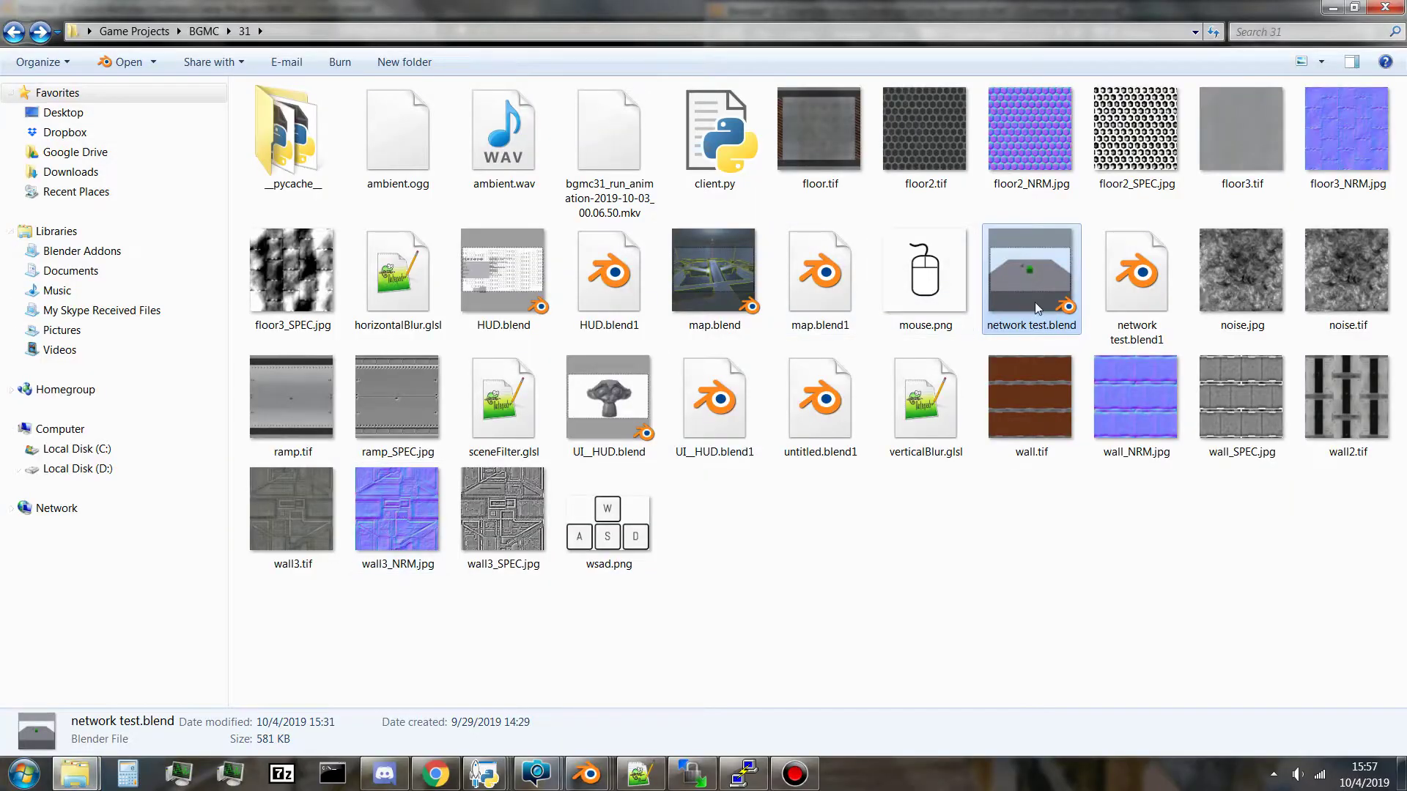
pyautogui.doubleClick(1035, 302)
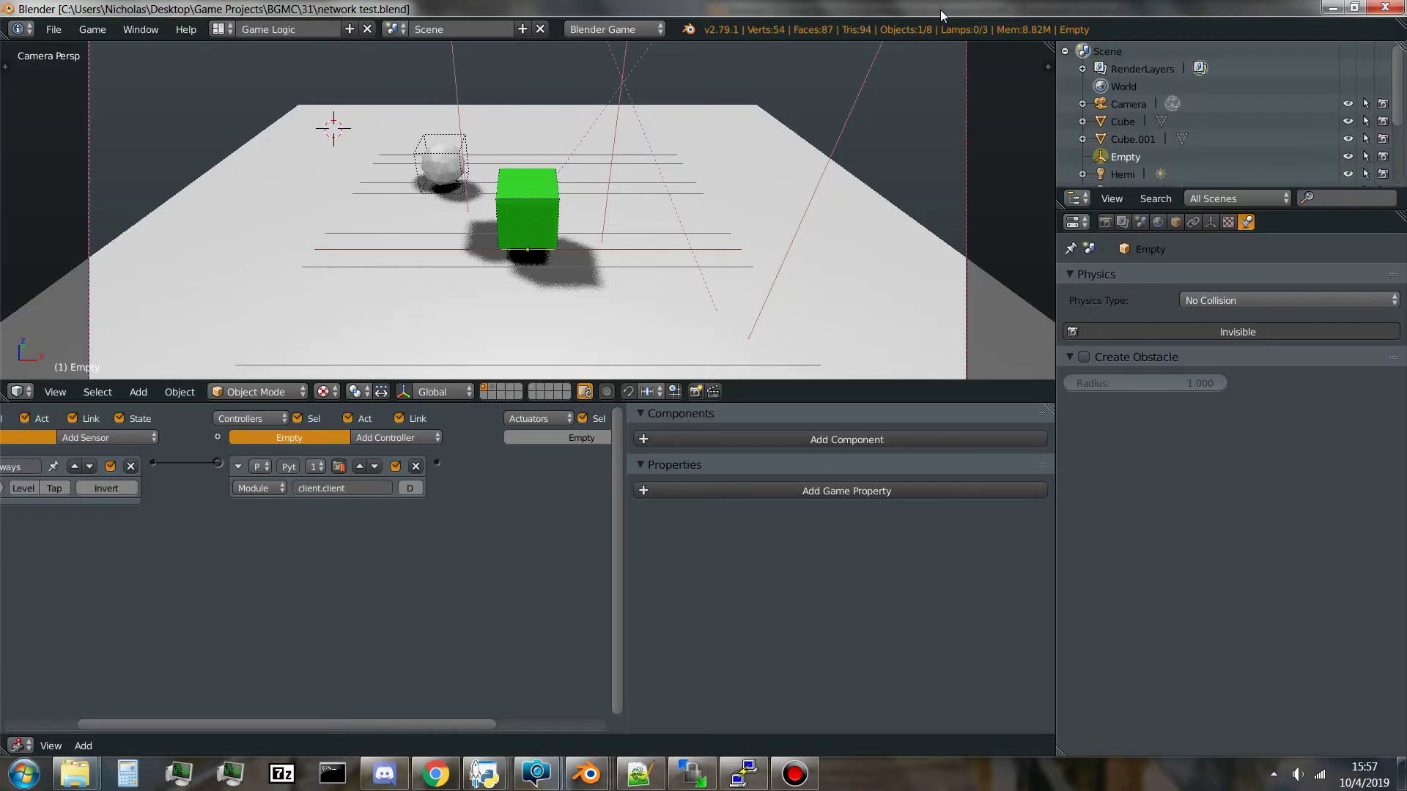
pyautogui.moveTo(940, 10); pyautogui.dragTo(2, 242)
pyautogui.moveTo(605, 778)
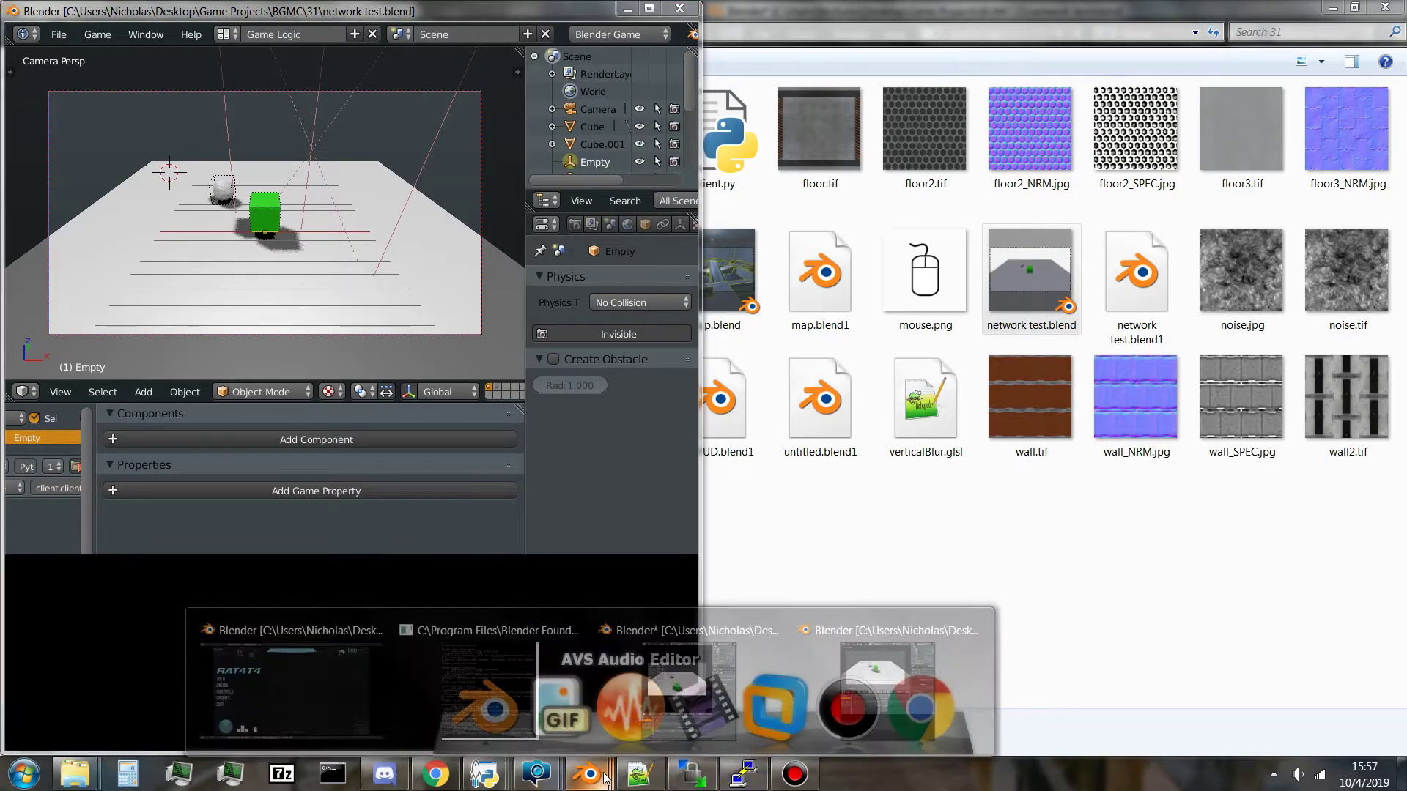
pyautogui.click(875, 679)
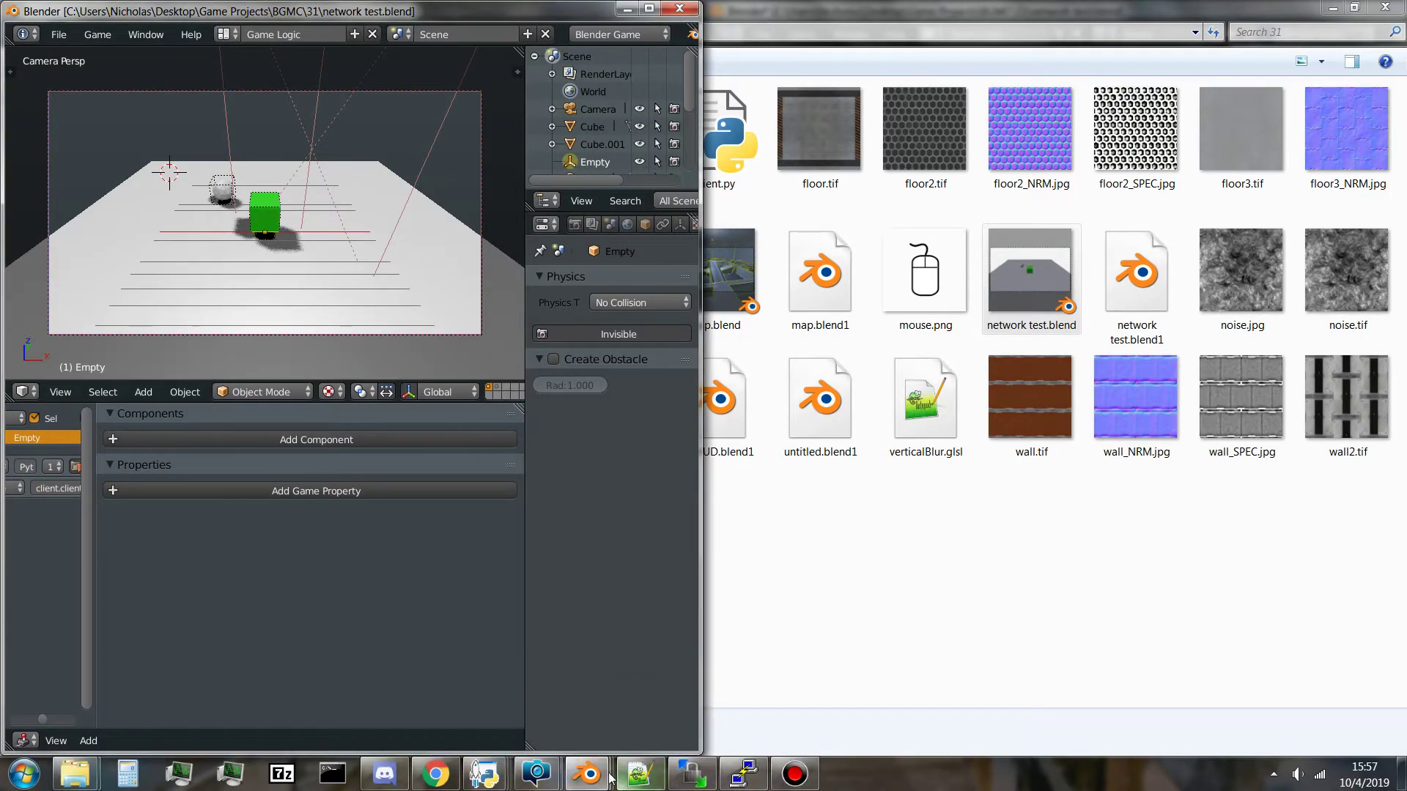
pyautogui.click(696, 678)
pyautogui.hotkey('ctrl', 'Up')
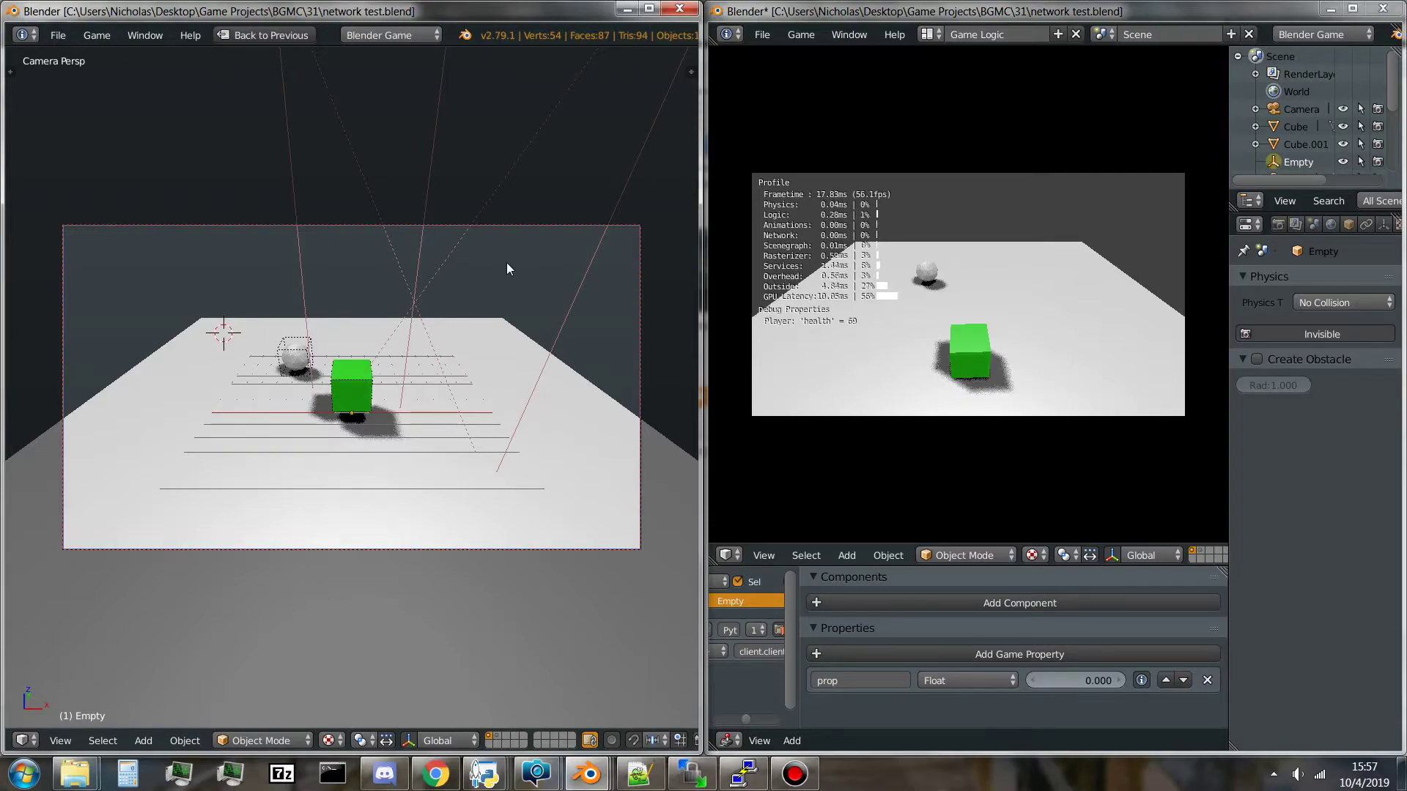
# Play the left network test and steer the green cube with WASD as its red copy mirrors it
pyautogui.press('p')
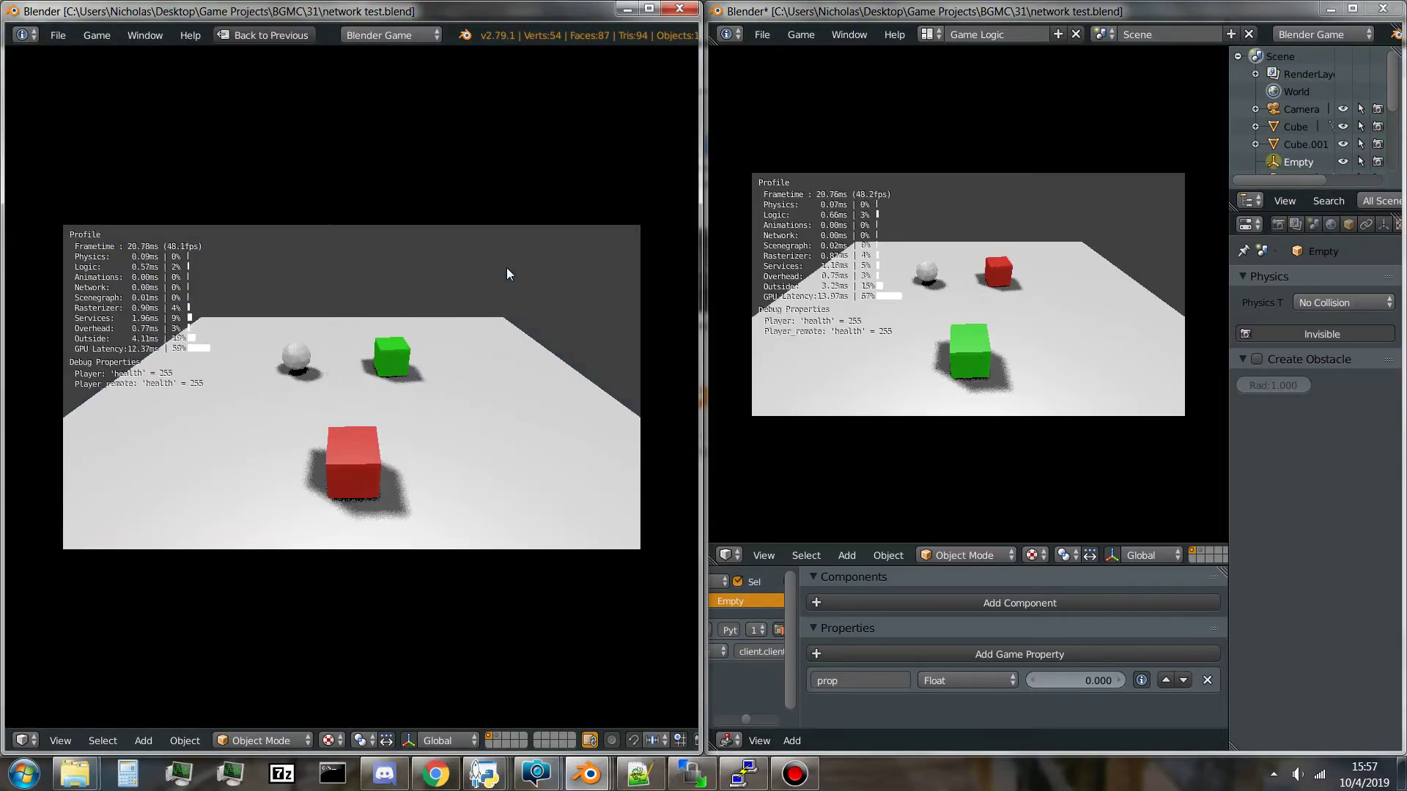
pyautogui.press('d')
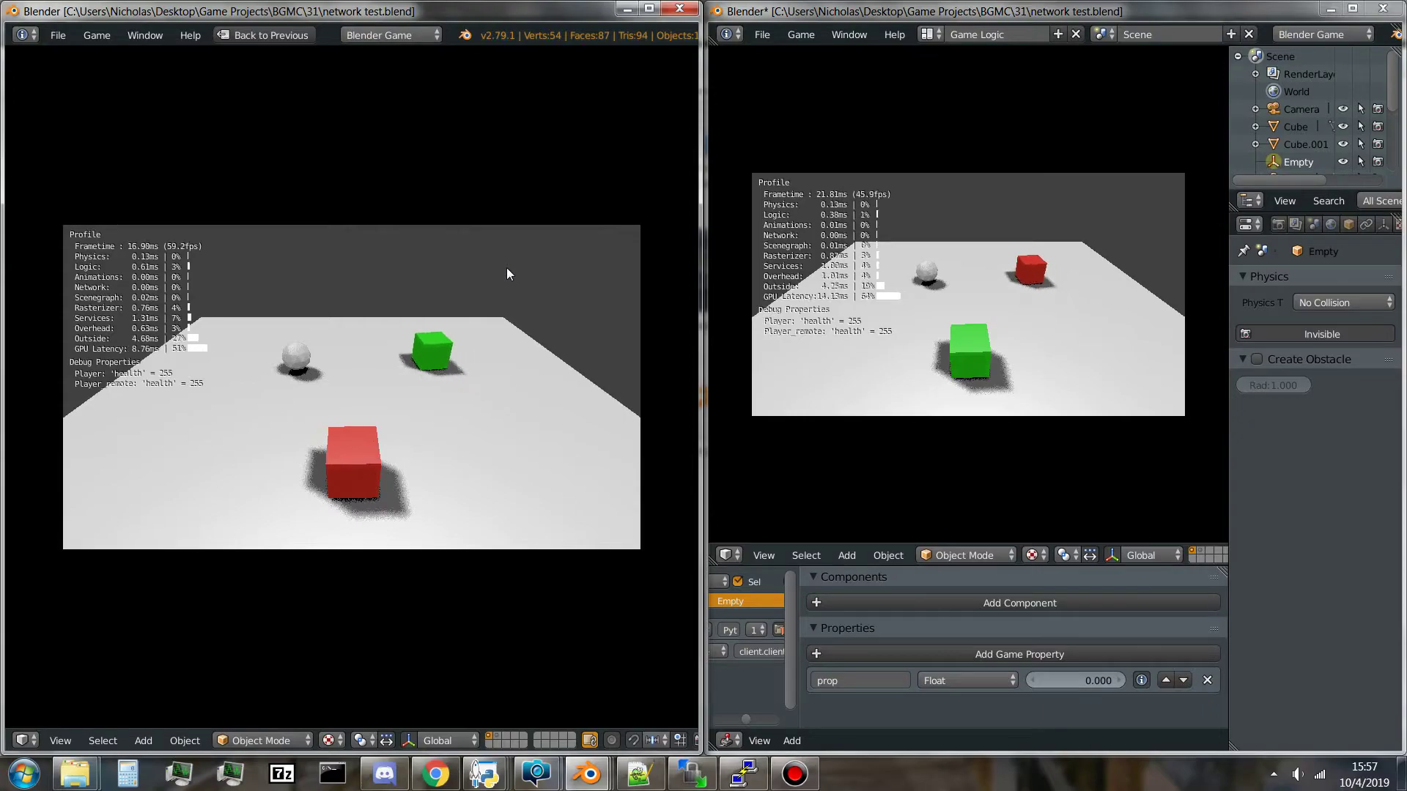
pyautogui.press('a')
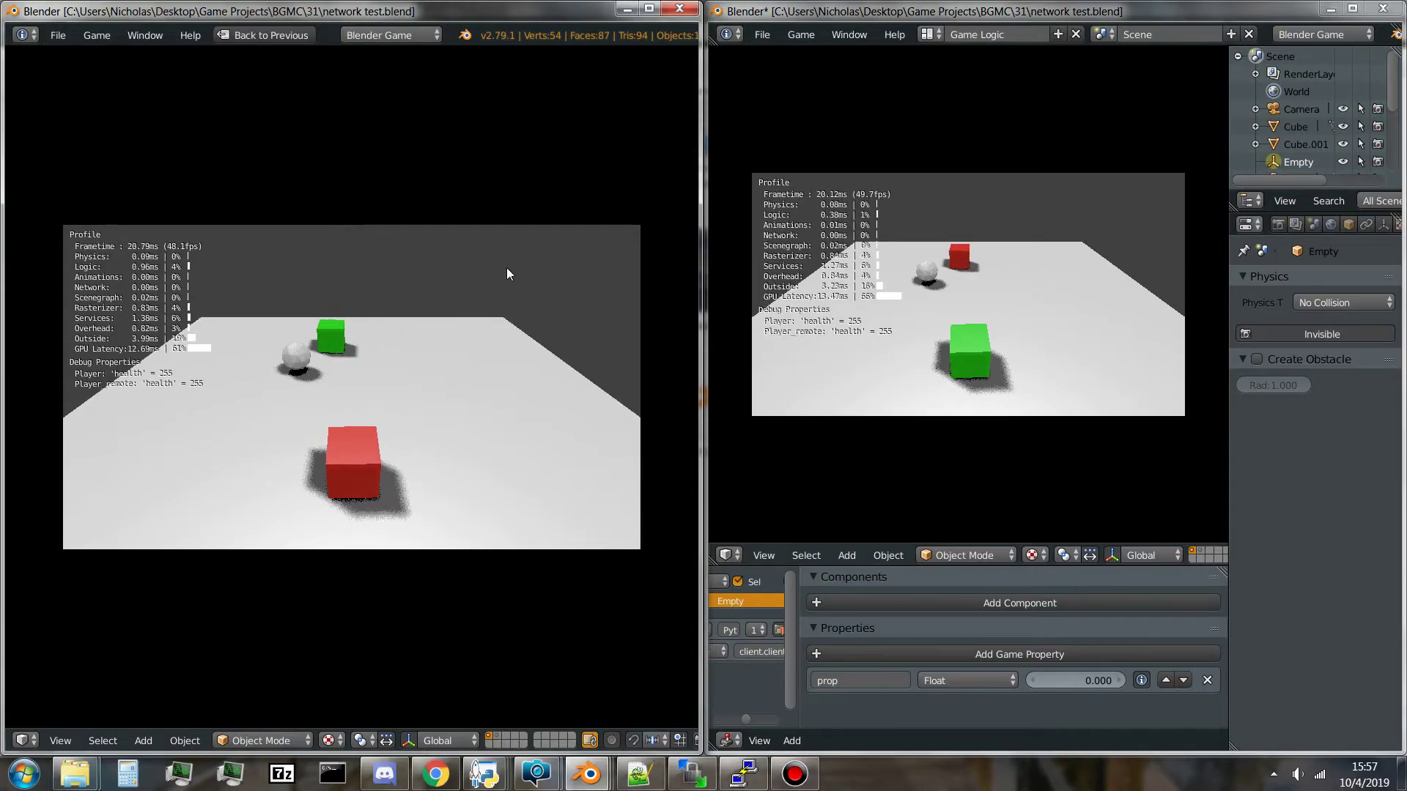
pyautogui.press('a')
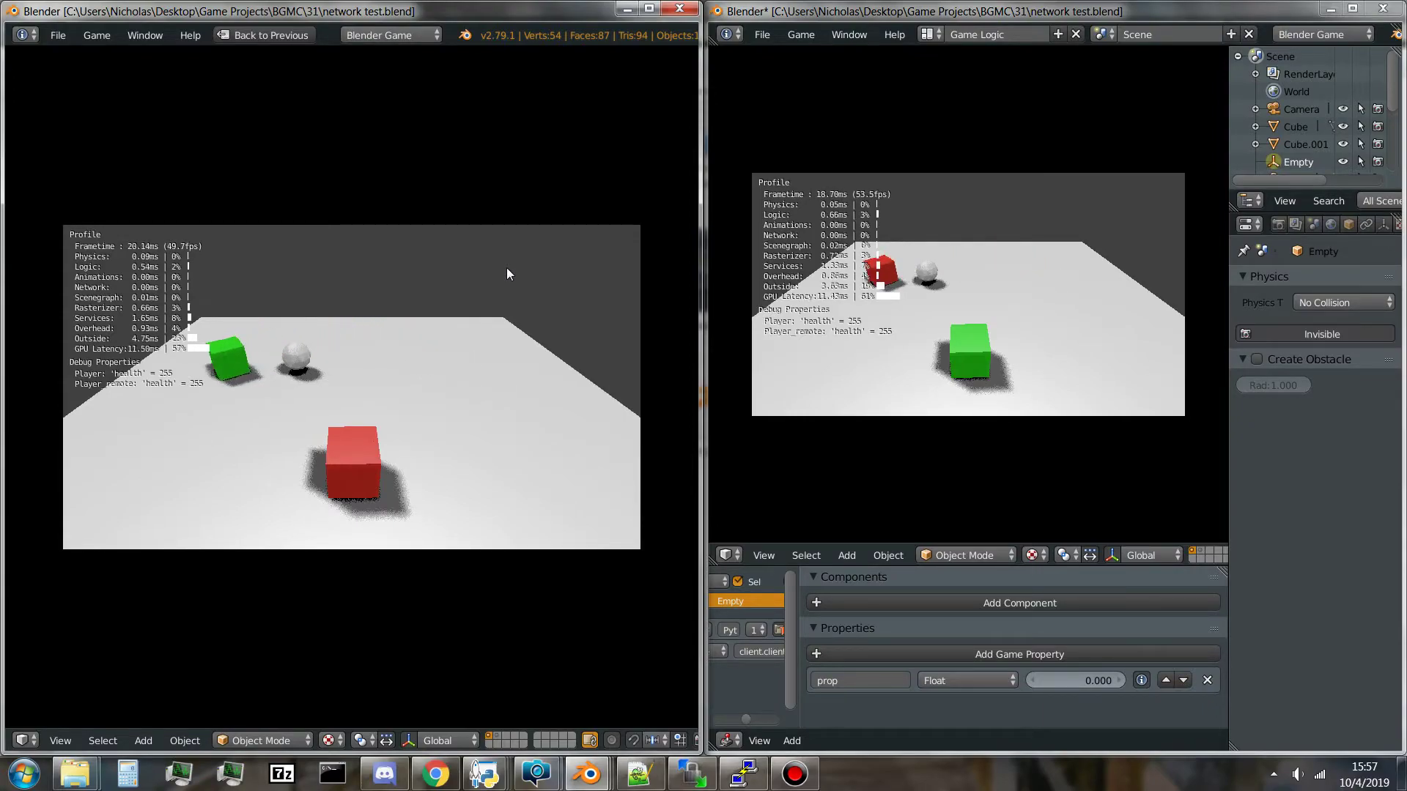
pyautogui.press('a')
pyautogui.press('s')
pyautogui.press('d')
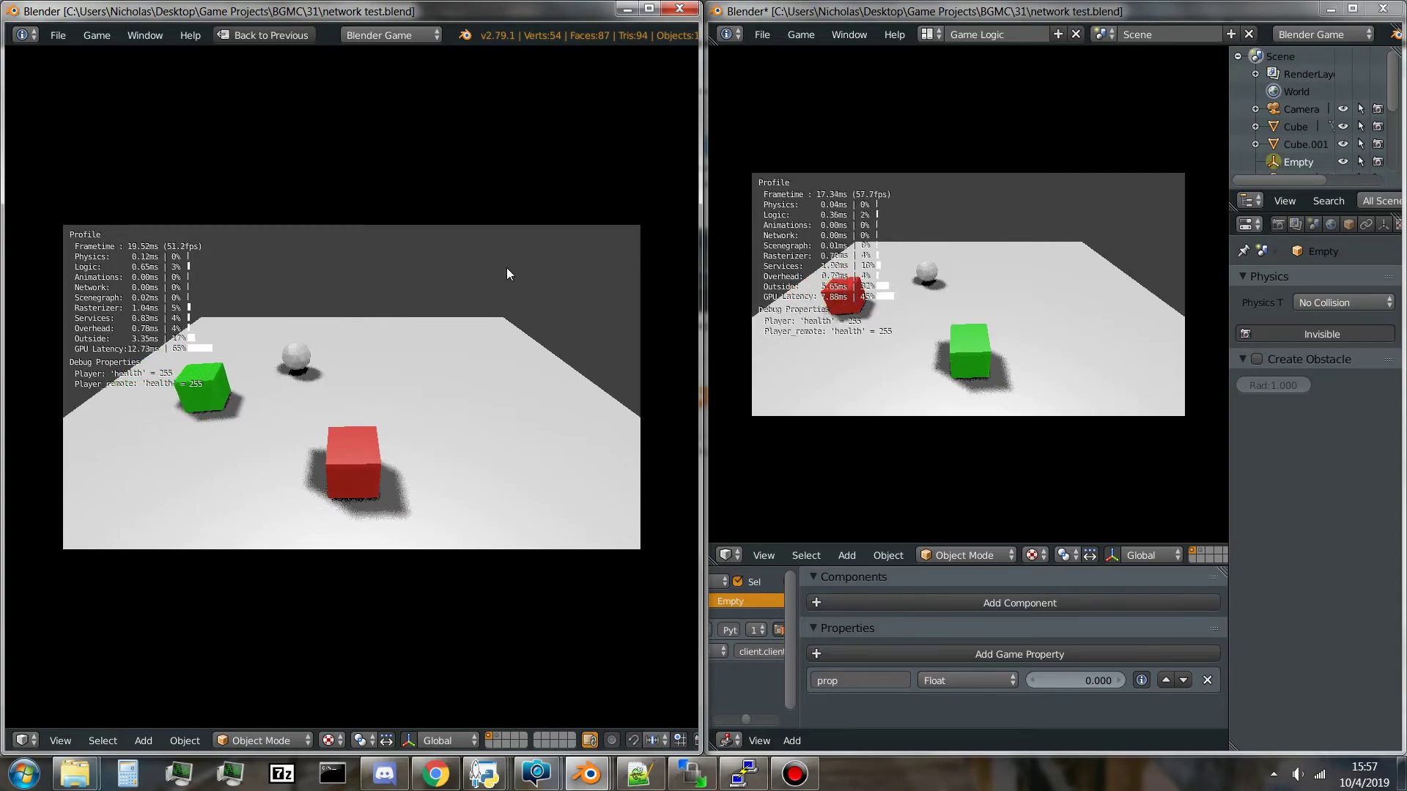
pyautogui.press('d')
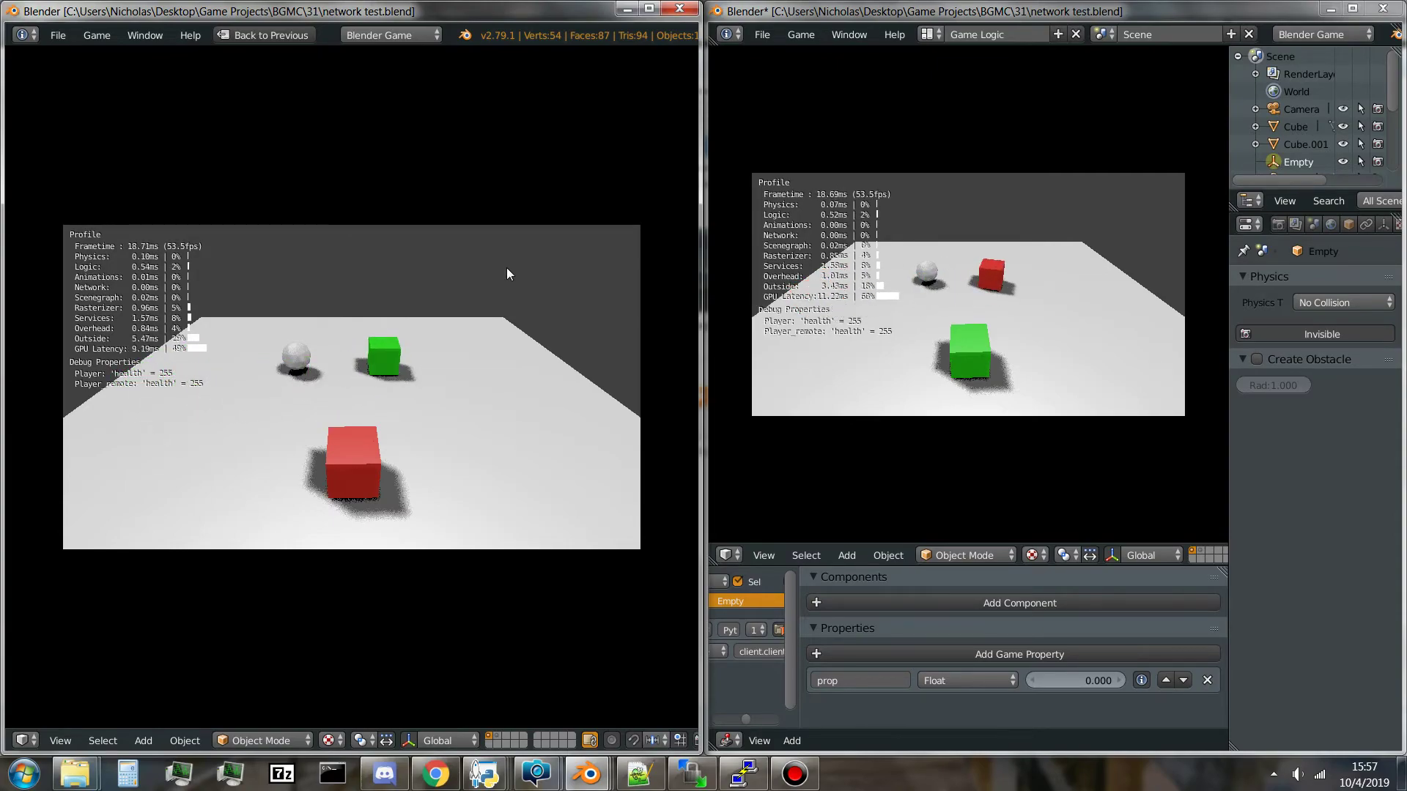
pyautogui.press('w')
pyautogui.press('d')
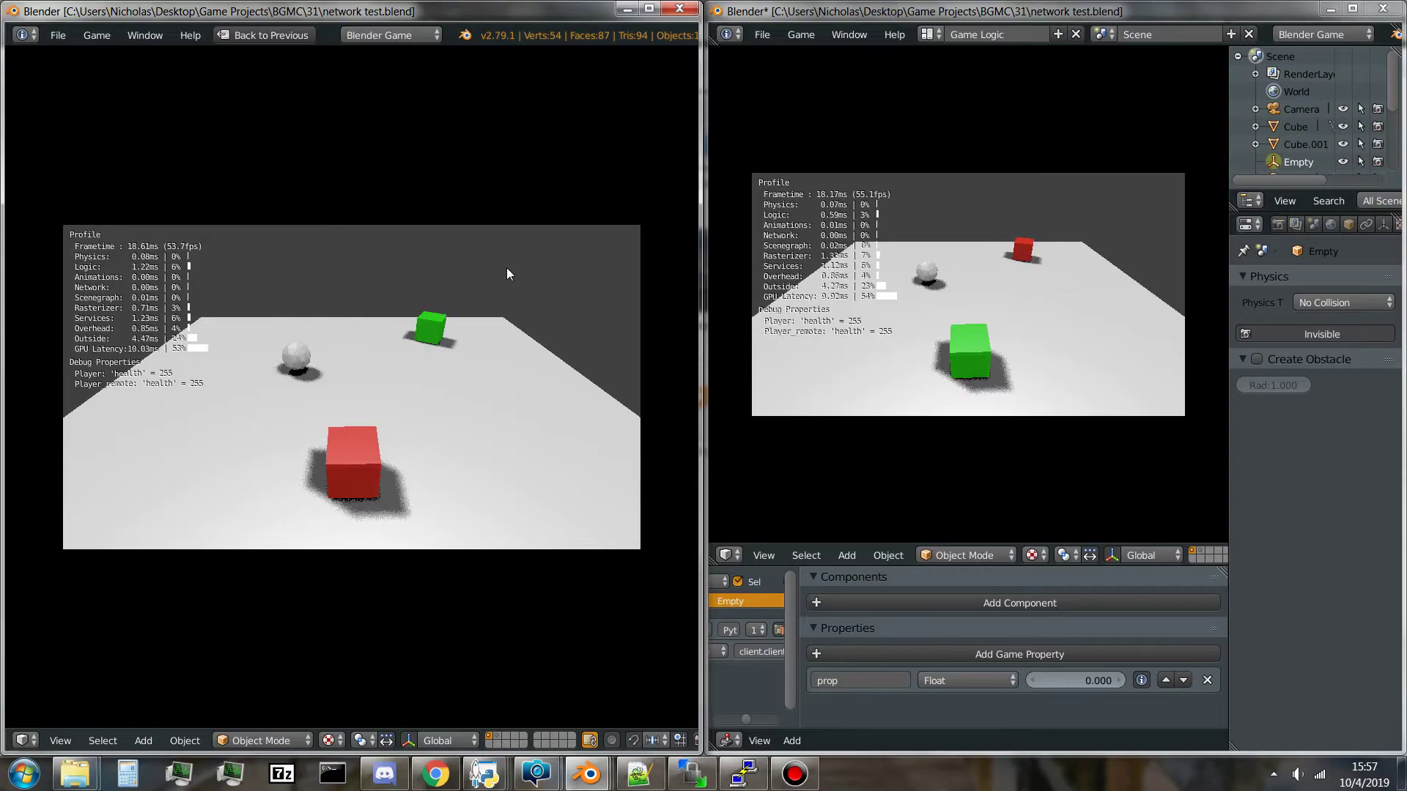
pyautogui.press('s')
pyautogui.press('d')
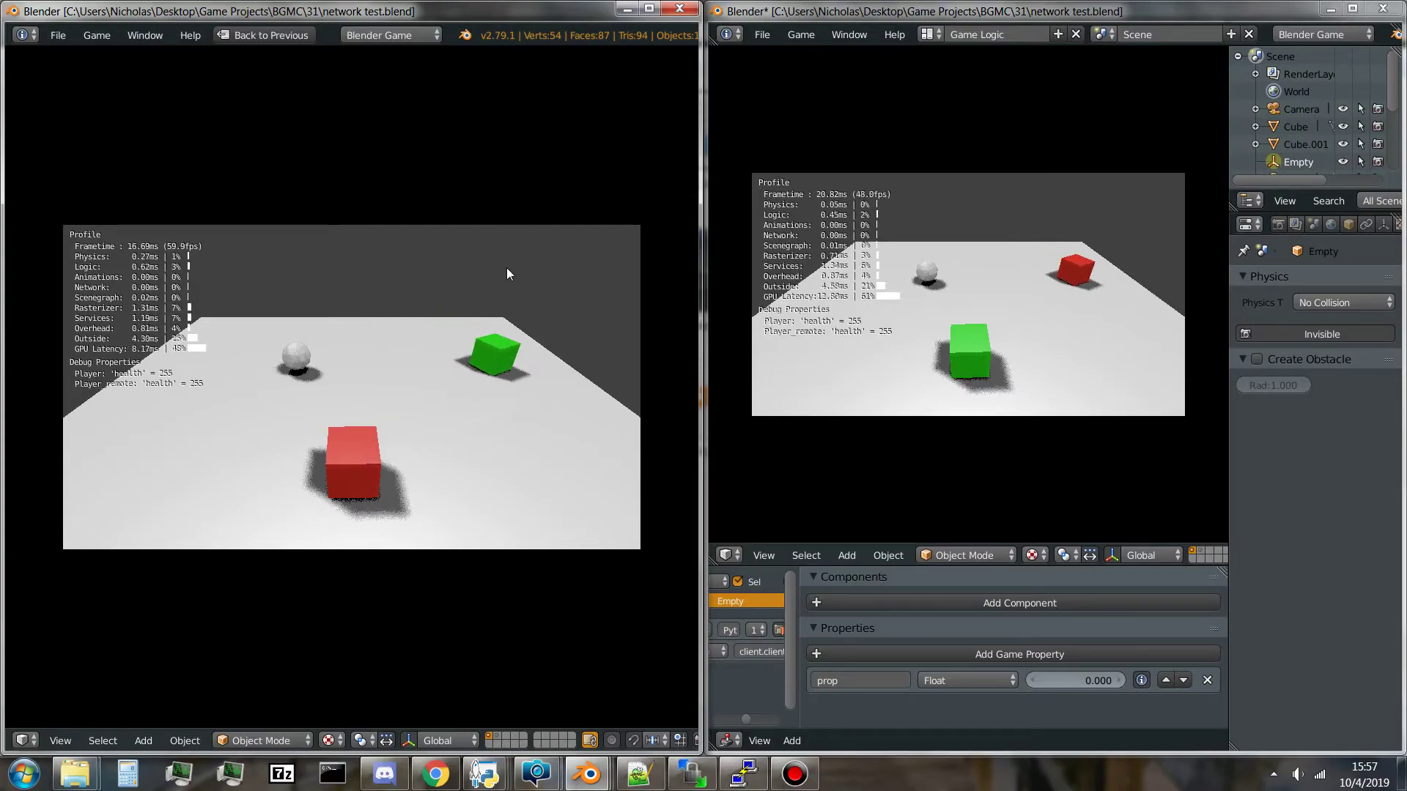
pyautogui.press('s')
pyautogui.press('d')
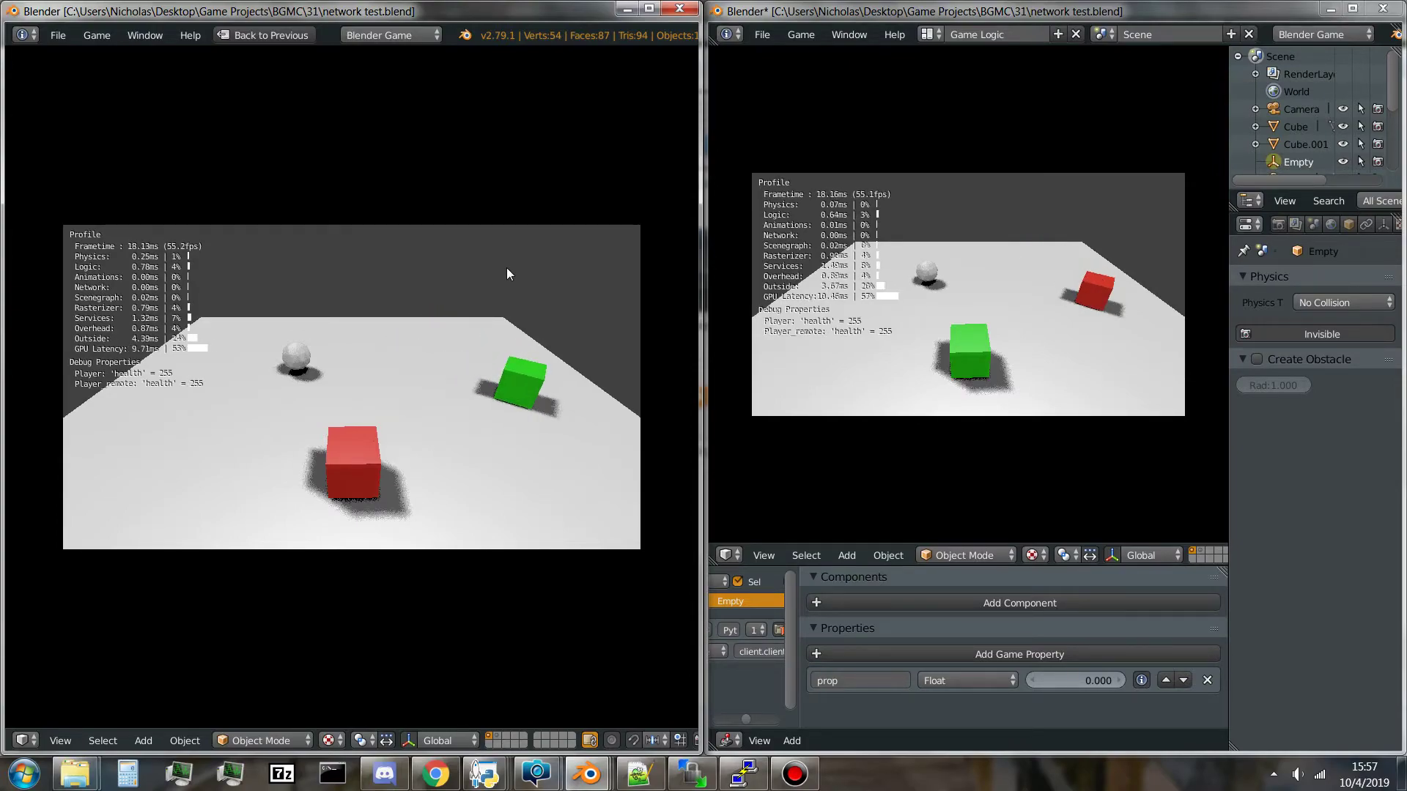
pyautogui.press('a')
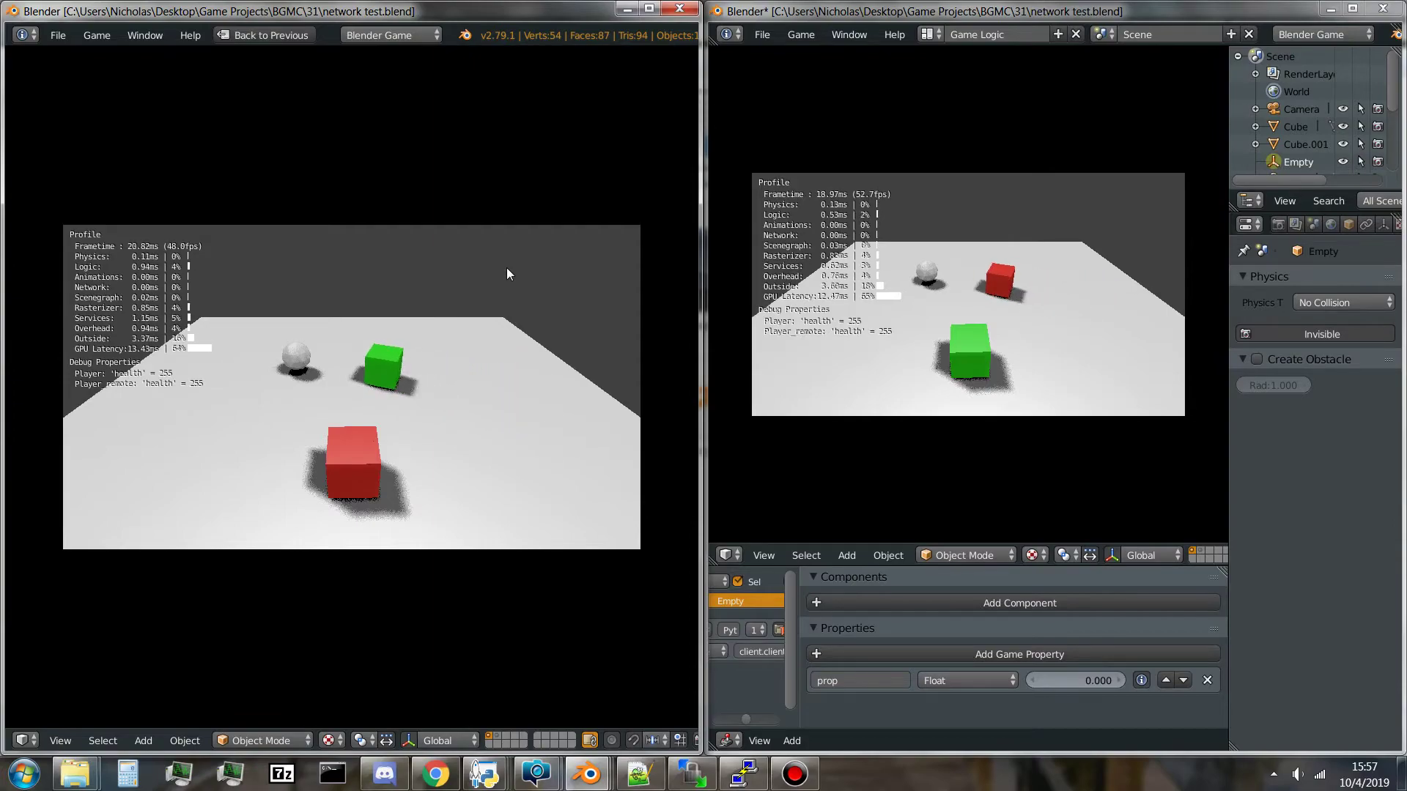
pyautogui.press('a')
pyautogui.press('s')
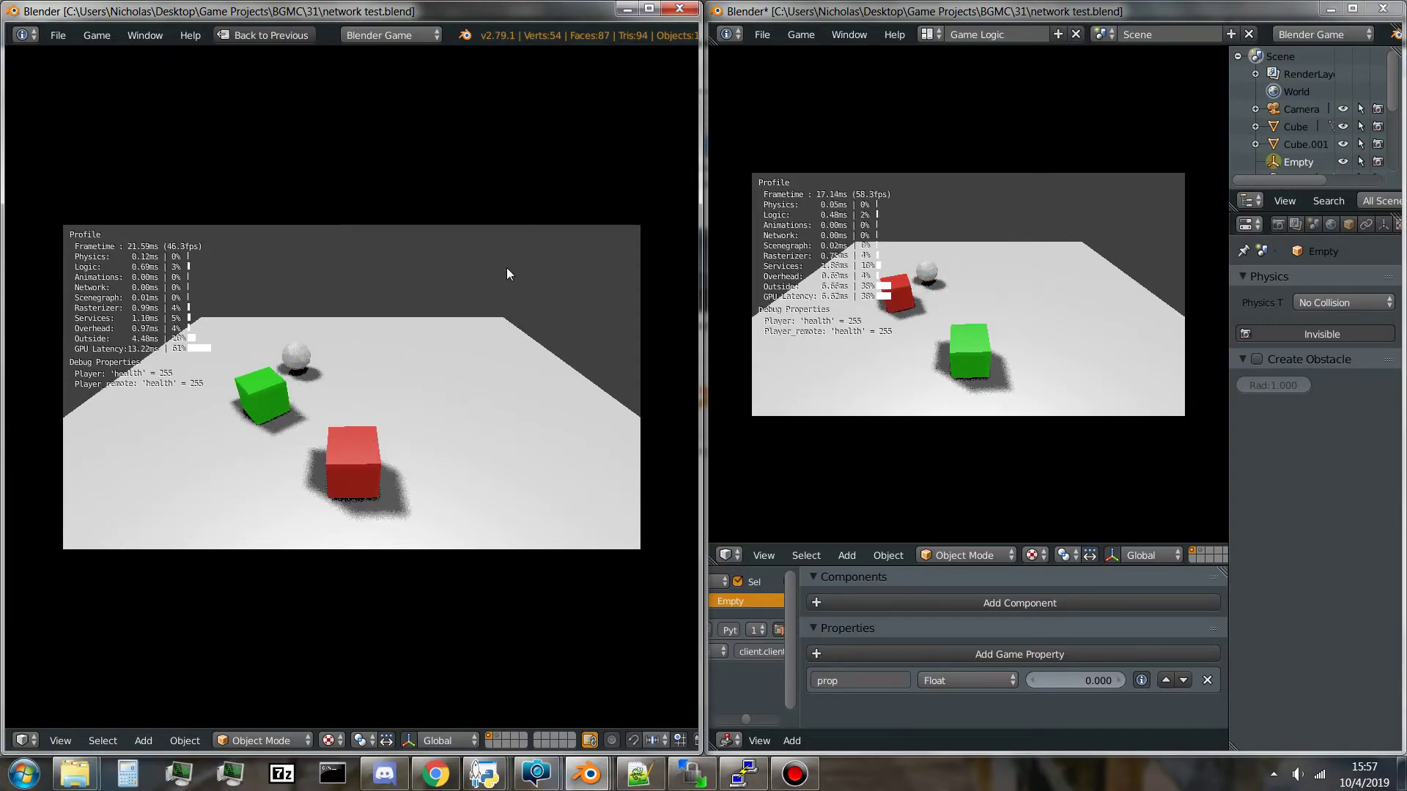
pyautogui.press('d')
pyautogui.press('s')
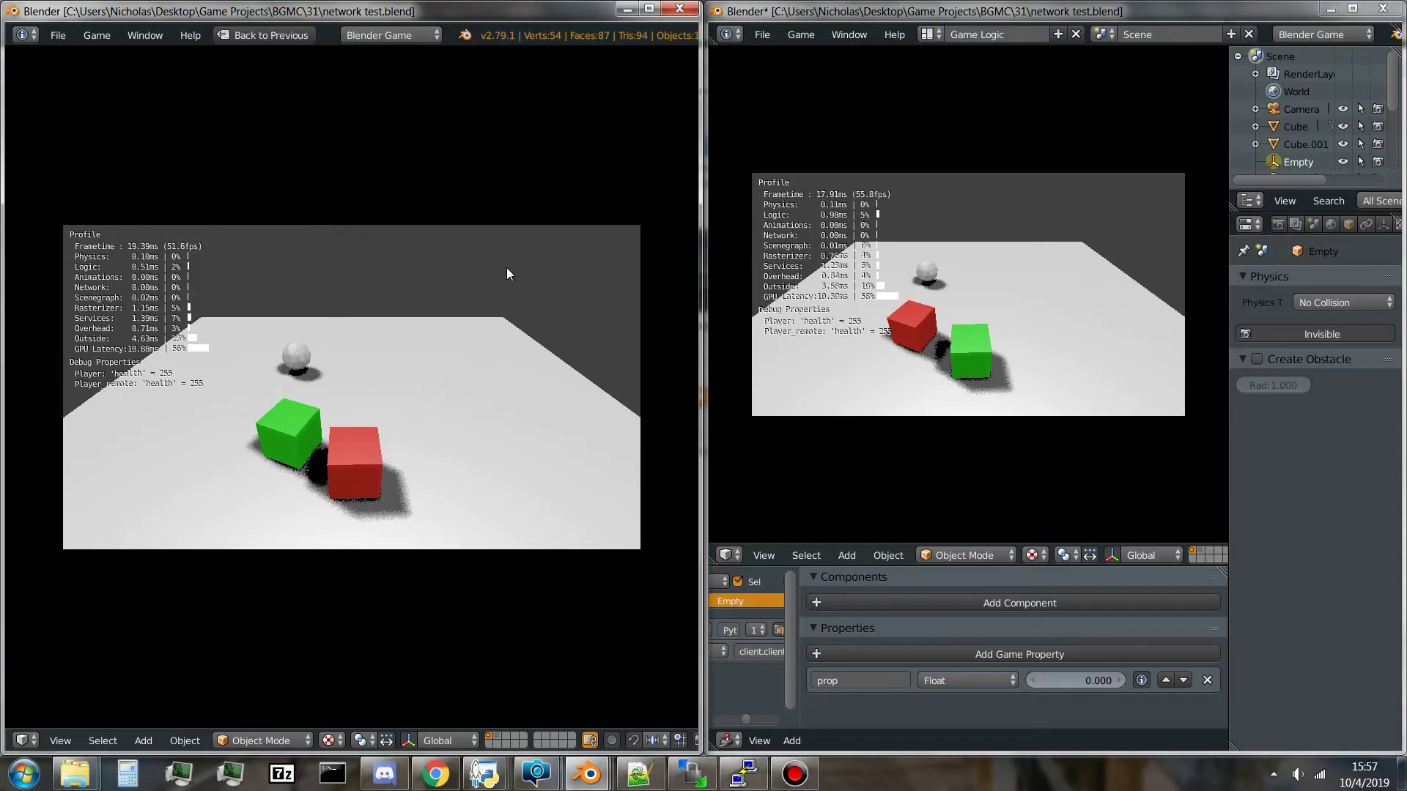
pyautogui.press('a')
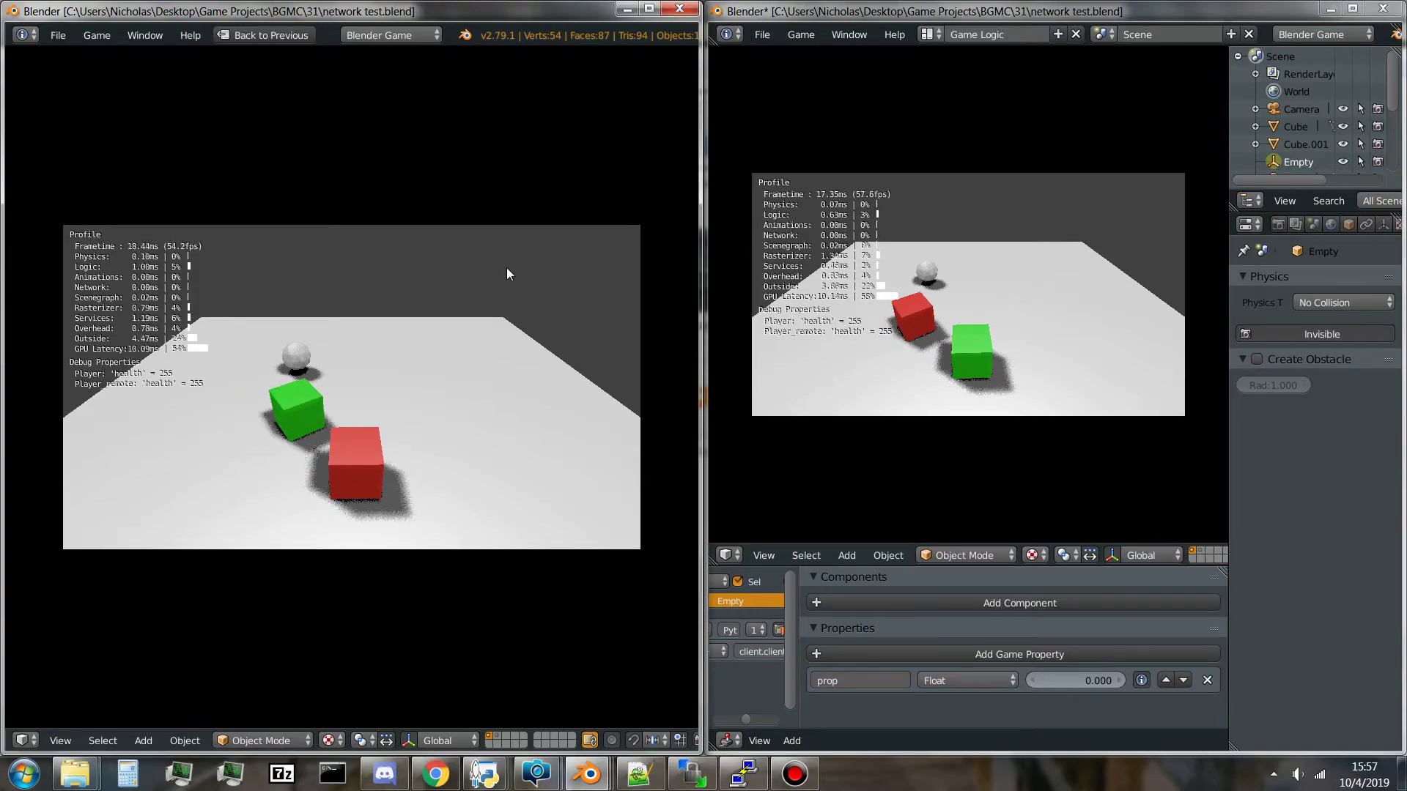
# Stop the game, select the Hemi lamp, and start both the left and right games
pyautogui.press('Escape')
pyautogui.press('Escape')
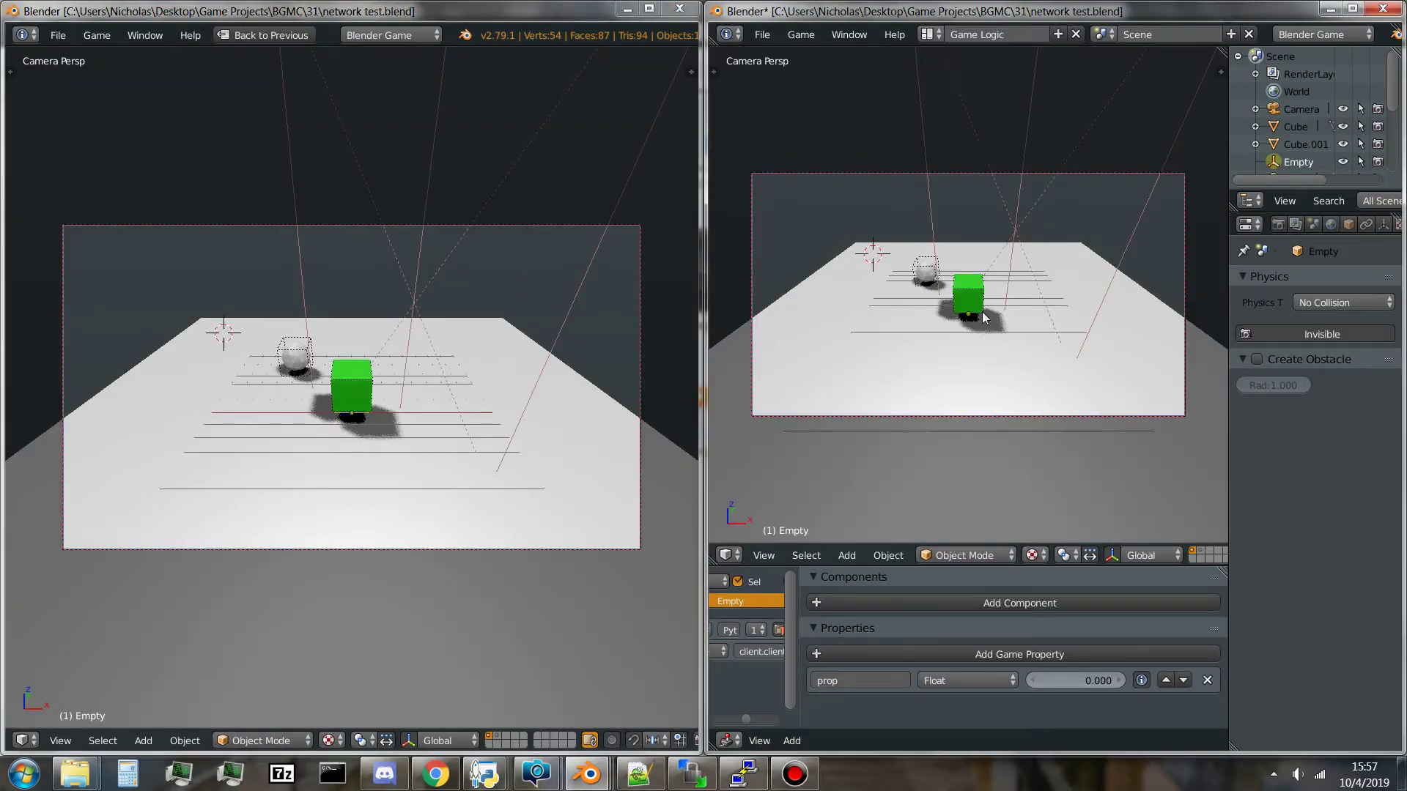
pyautogui.rightClick(583, 267)
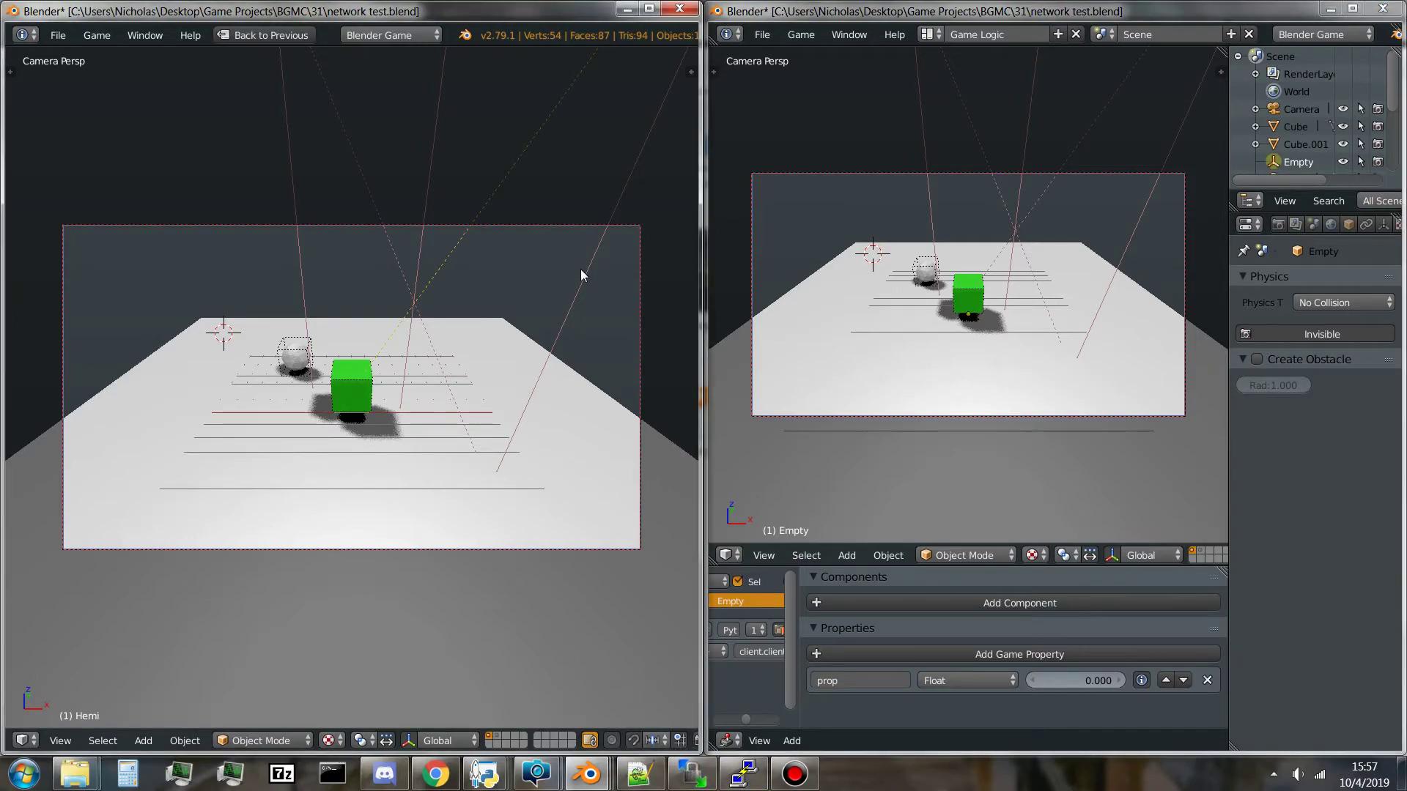
pyautogui.press('p')
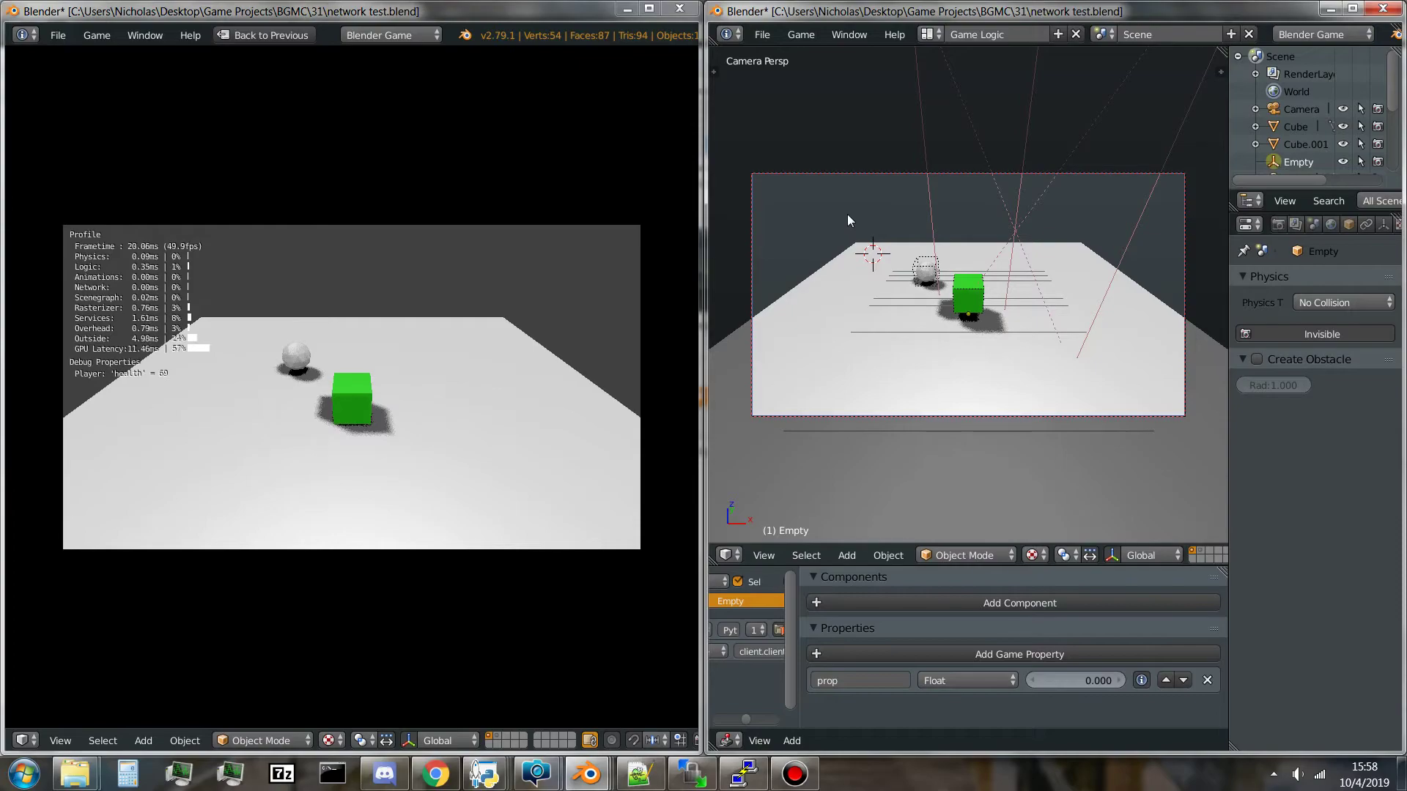
pyautogui.press('p')
# Restart the games with Esc and P until both clients connect
pyautogui.press('Escape')
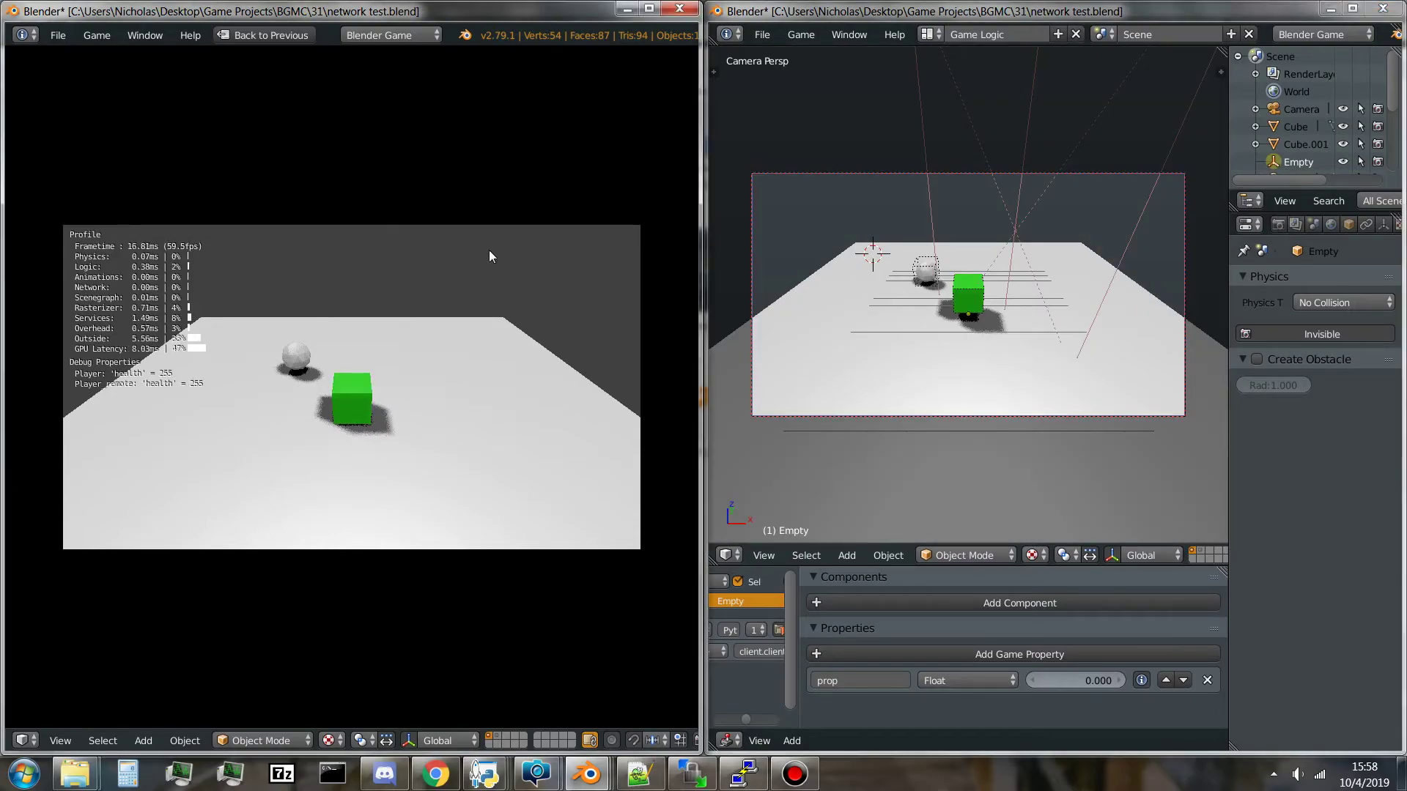
pyautogui.press('Escape')
pyautogui.press('p')
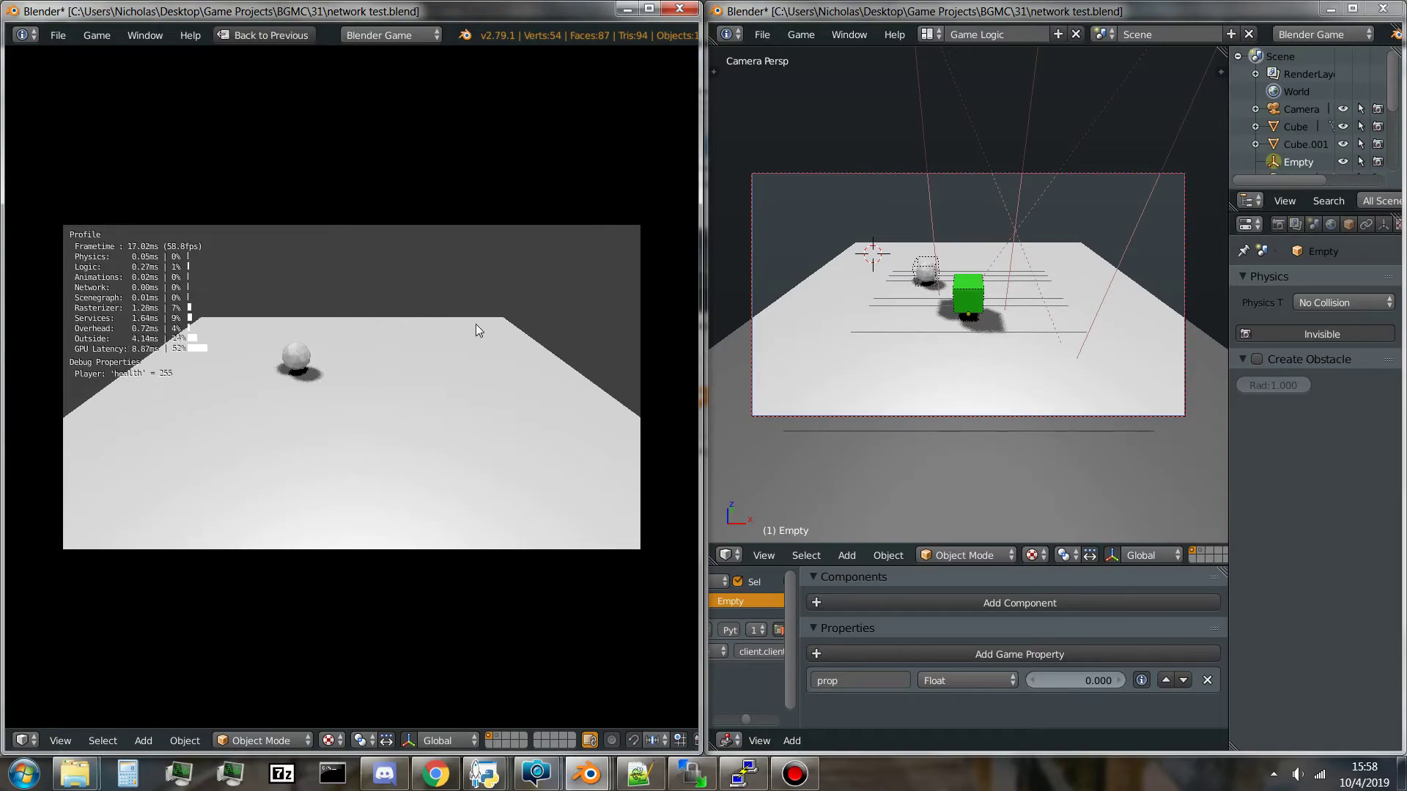
pyautogui.press('Escape')
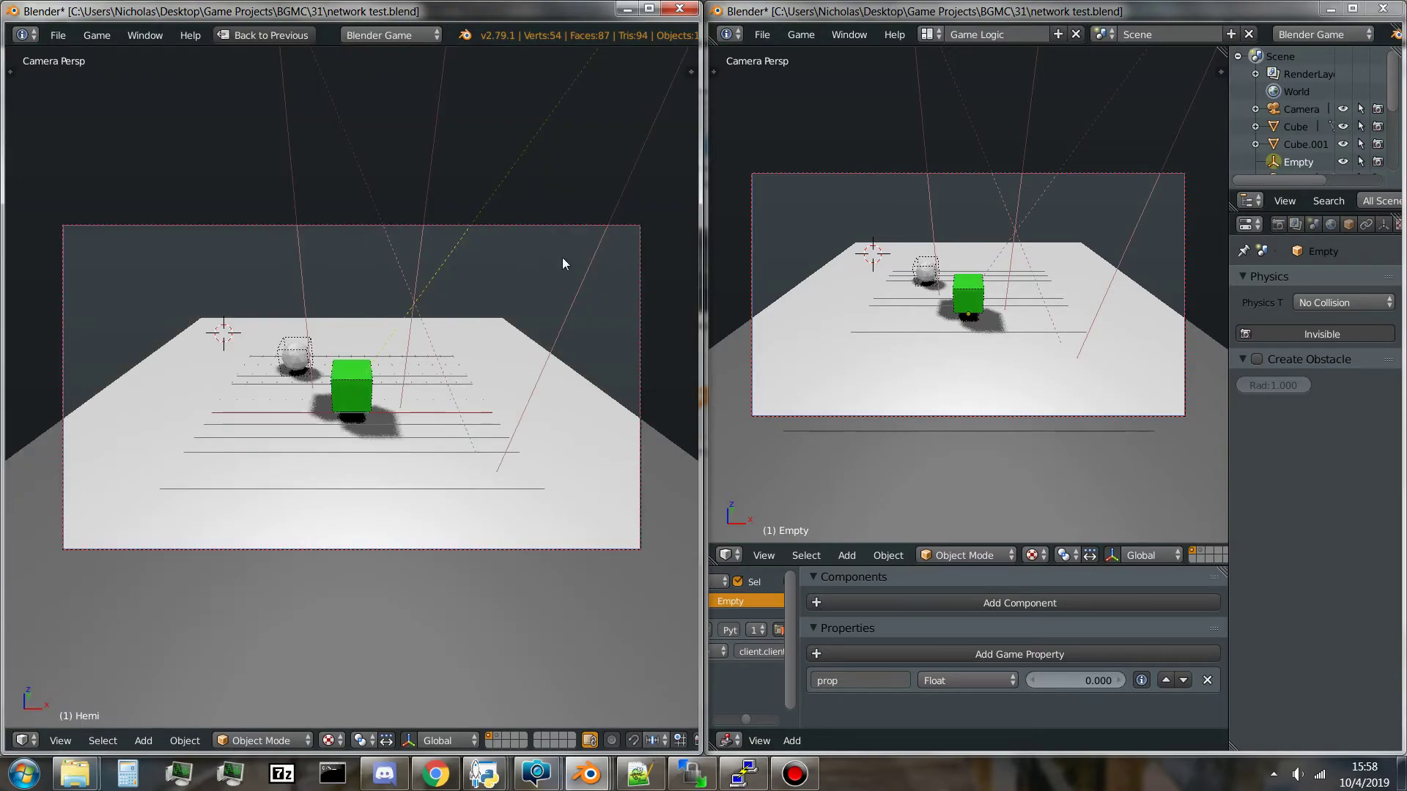
pyautogui.press('p')
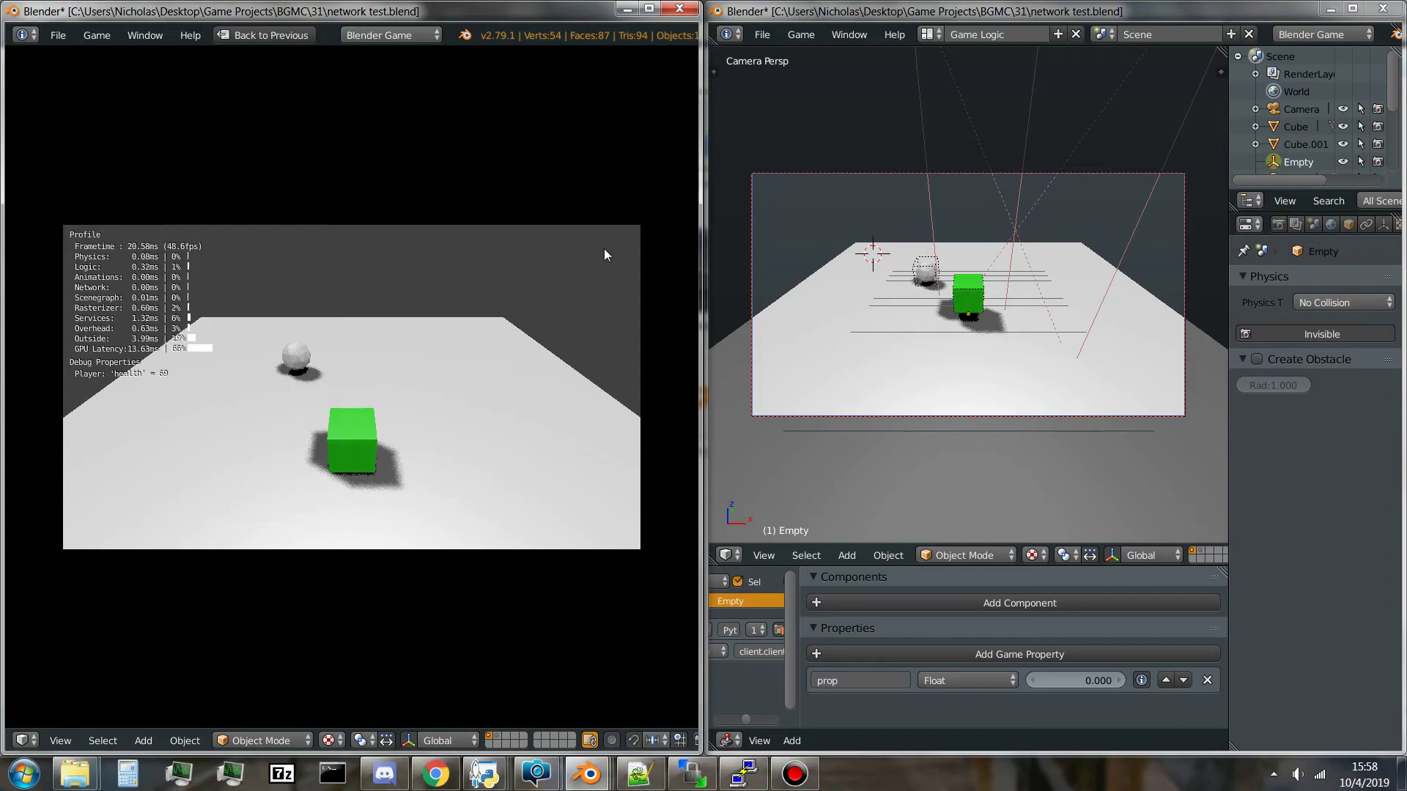
# Start the right game and bring forward the HUD.blend RAT4T4 menu reporting 2/9 online
pyautogui.press('p')
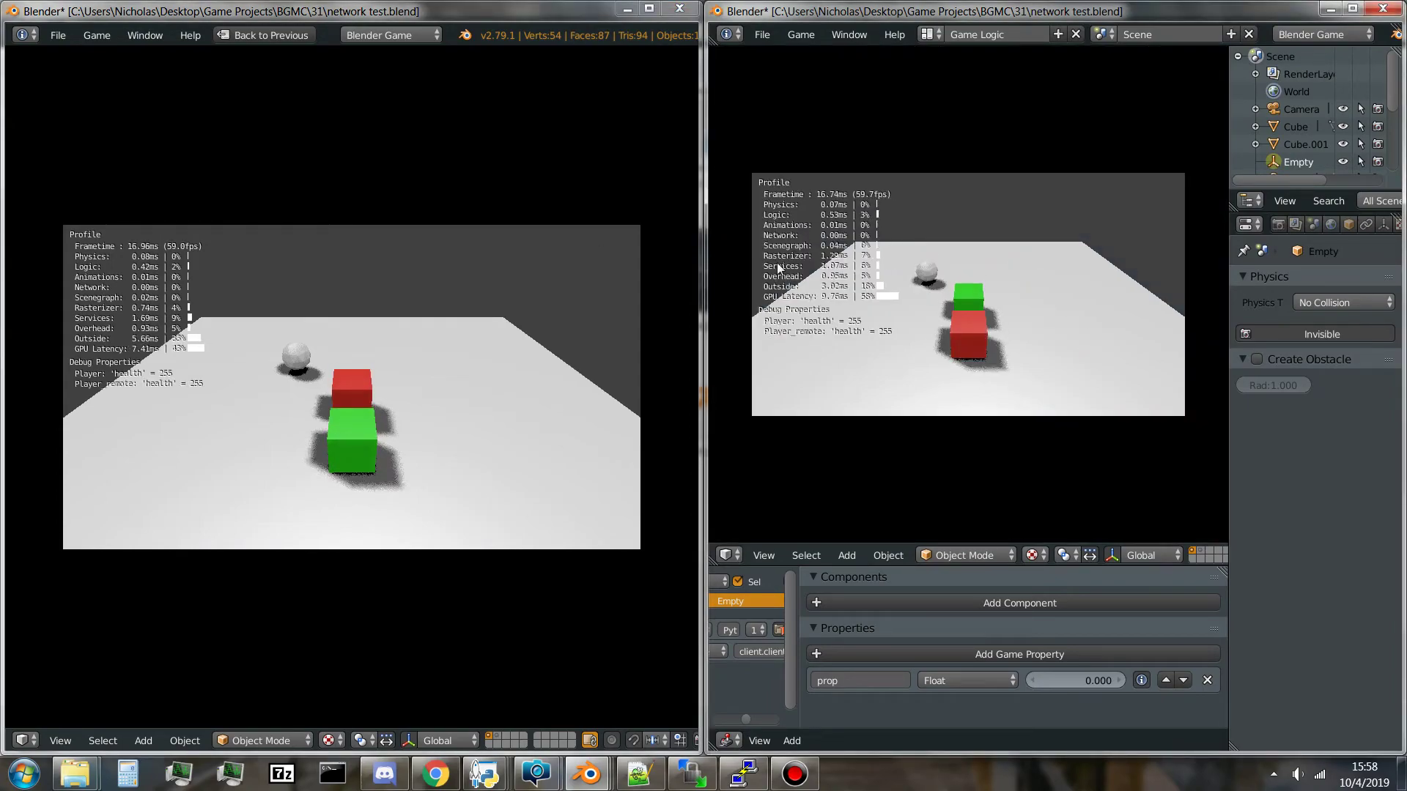
pyautogui.moveTo(586, 772)
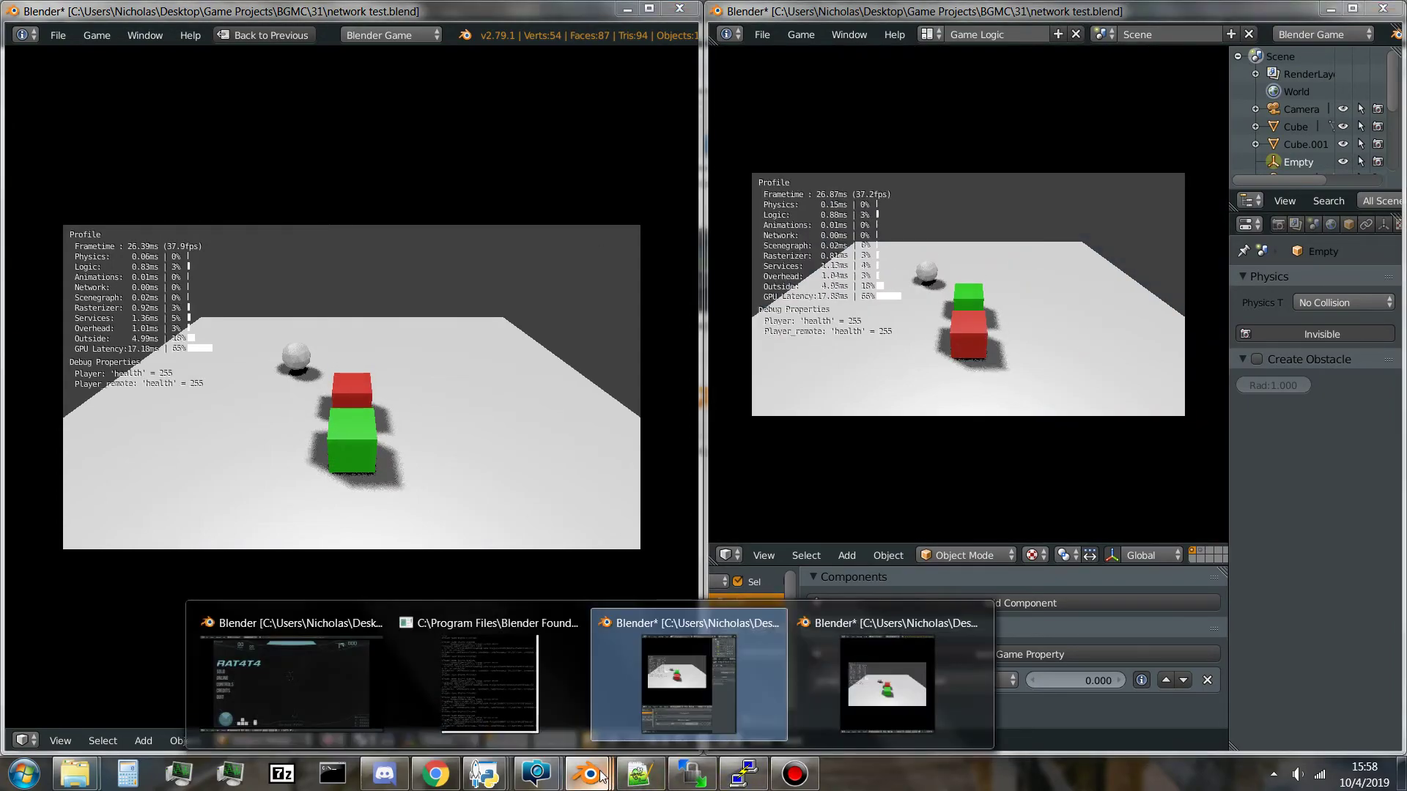
pyautogui.click(341, 685)
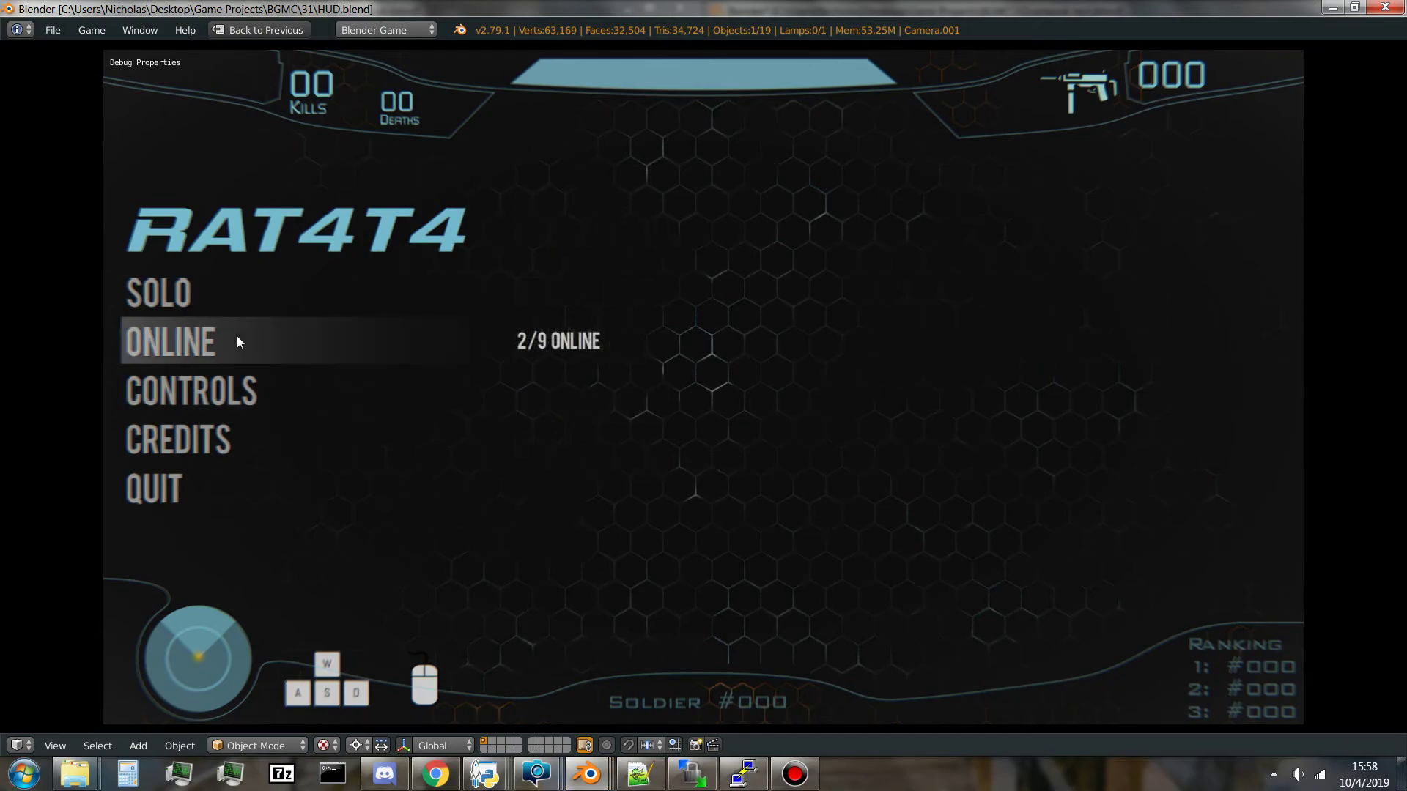